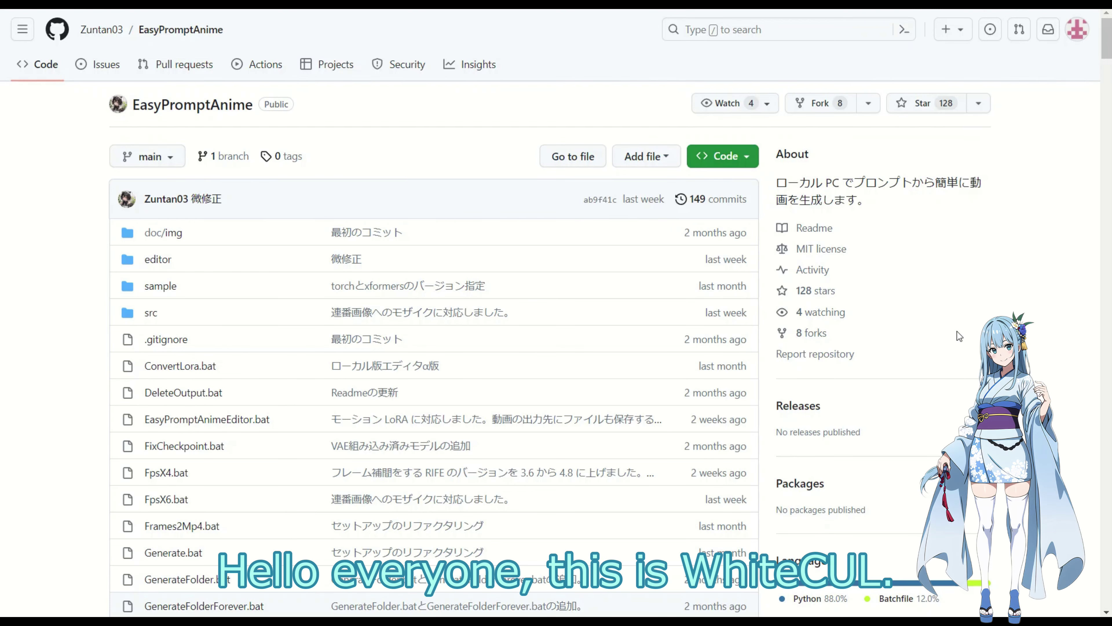
Scroll through the EasyPromptAnime repository page to read its contents.
{"action": "scroll", "coordinate": [957, 332], "scroll_direction": "down", "scroll_amount": 5}
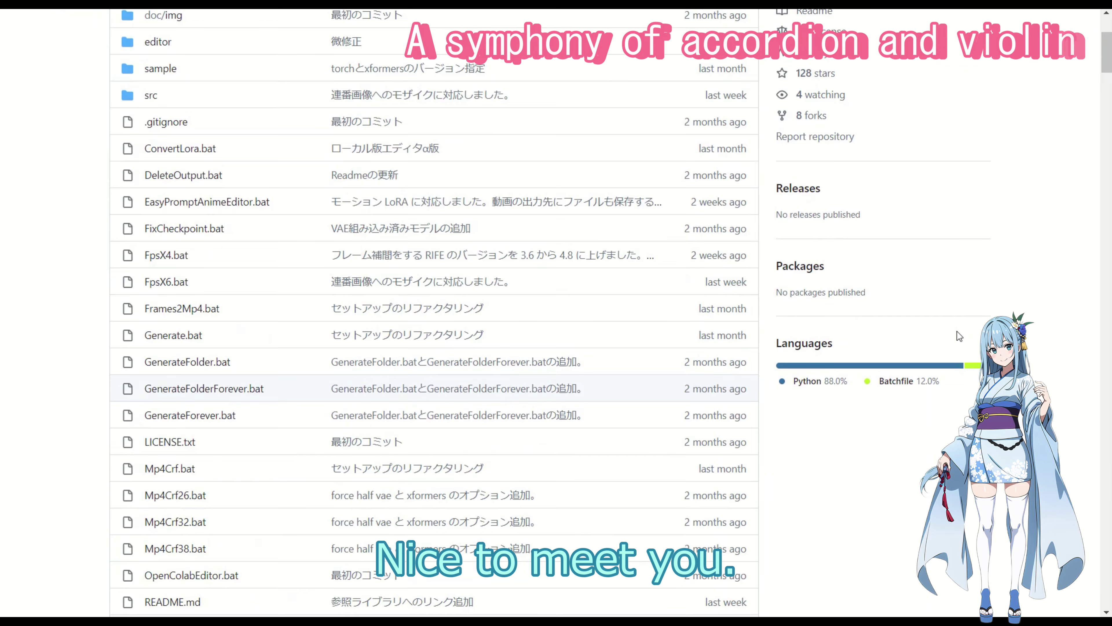
{"action": "scroll", "coordinate": [957, 331], "scroll_direction": "down", "scroll_amount": 20}
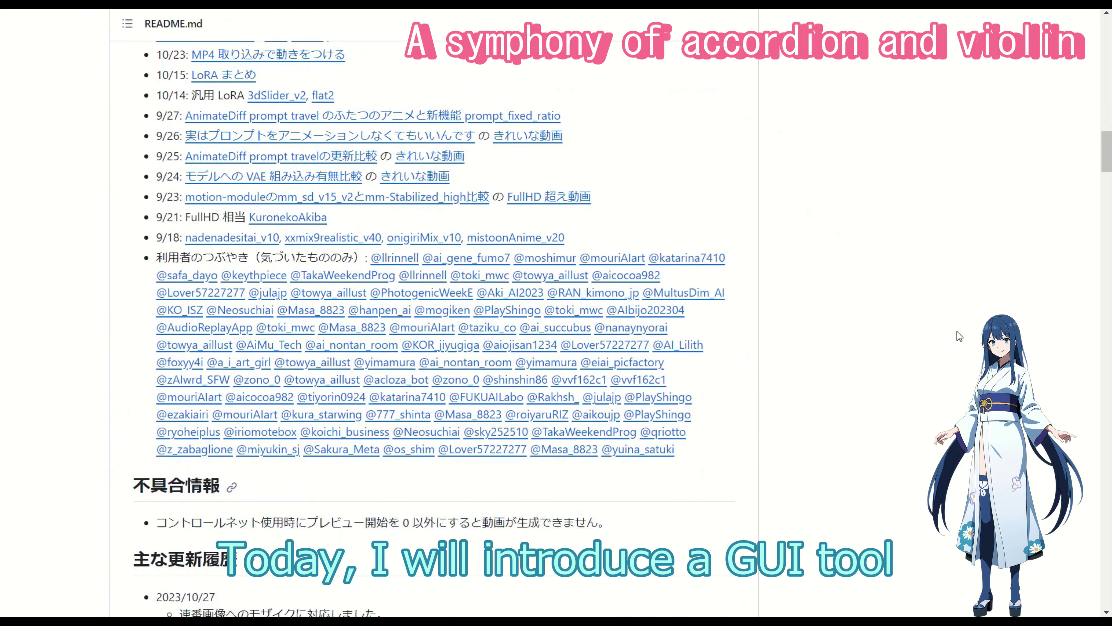
{"action": "scroll", "coordinate": [957, 331], "scroll_direction": "down", "scroll_amount": 15}
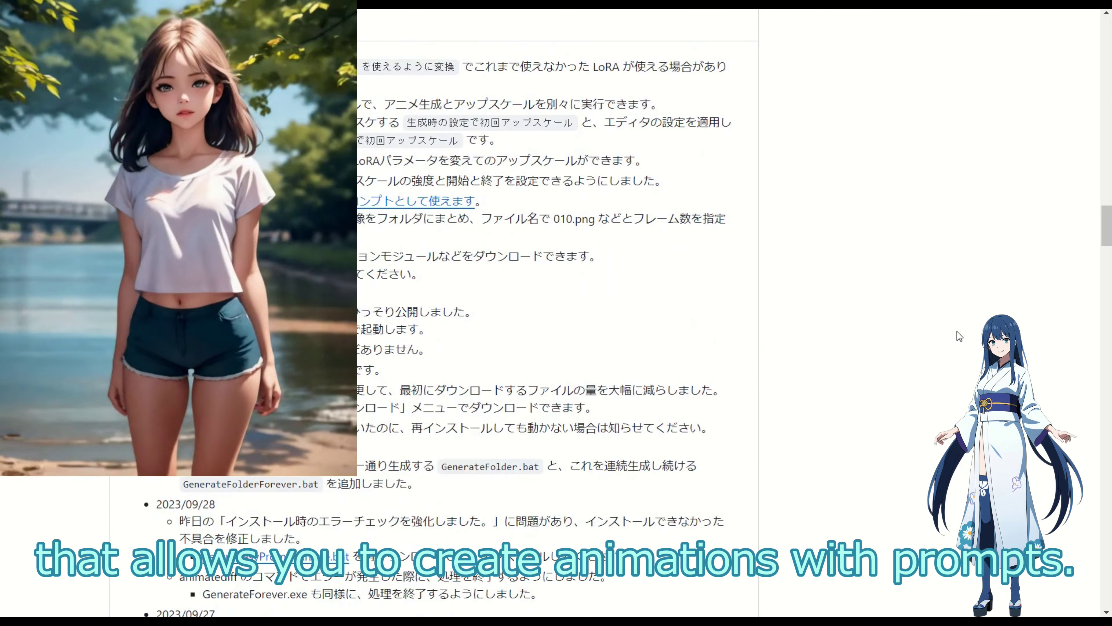
{"action": "scroll", "coordinate": [956, 331], "scroll_direction": "down", "scroll_amount": 10}
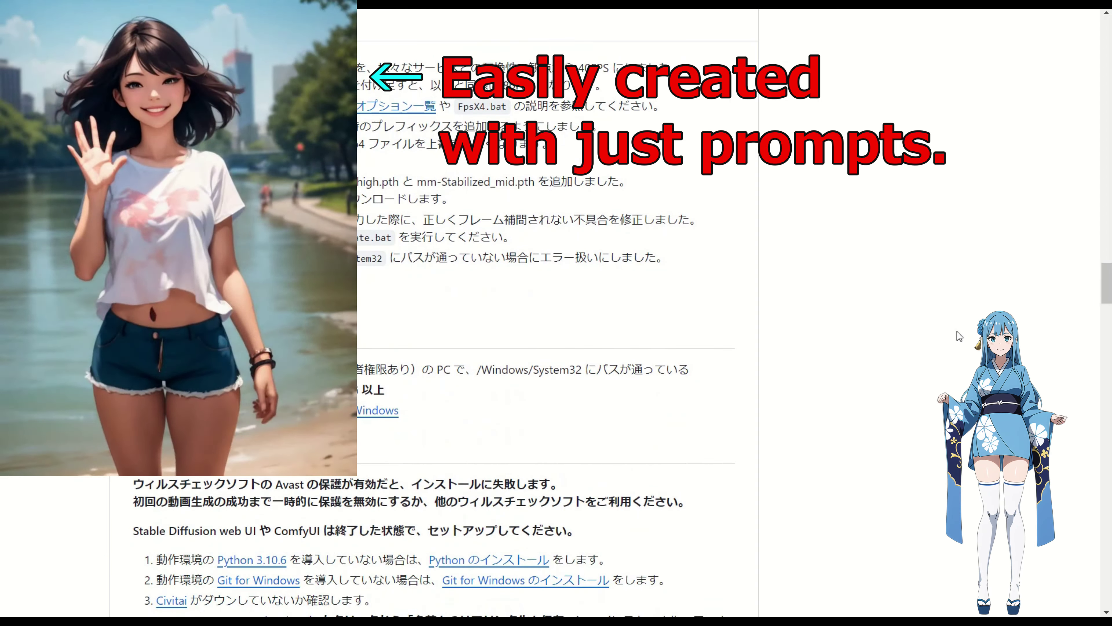
{"action": "scroll", "coordinate": [956, 331], "scroll_direction": "down", "scroll_amount": 5}
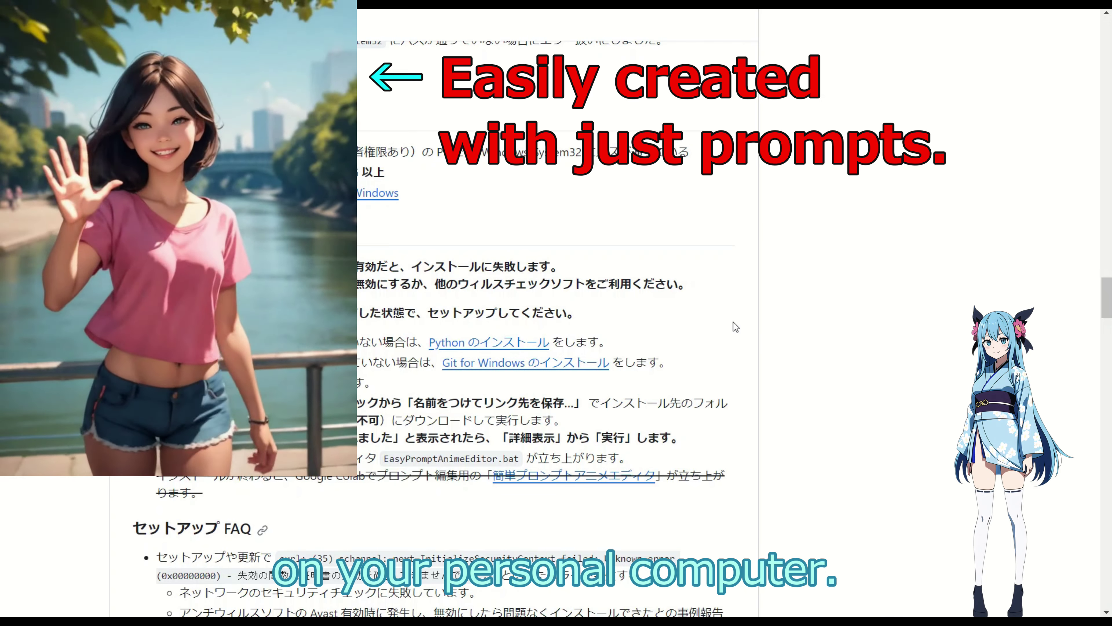
{"action": "scroll", "coordinate": [733, 322], "scroll_direction": "up", "scroll_amount": 20}
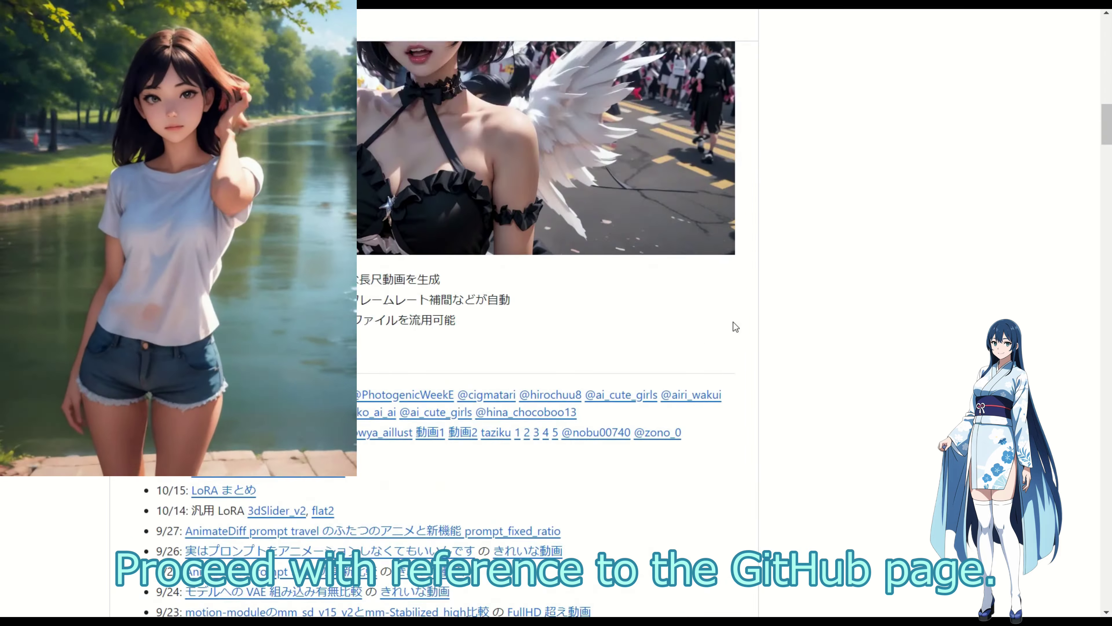
{"action": "scroll", "coordinate": [733, 322], "scroll_direction": "up", "scroll_amount": 20}
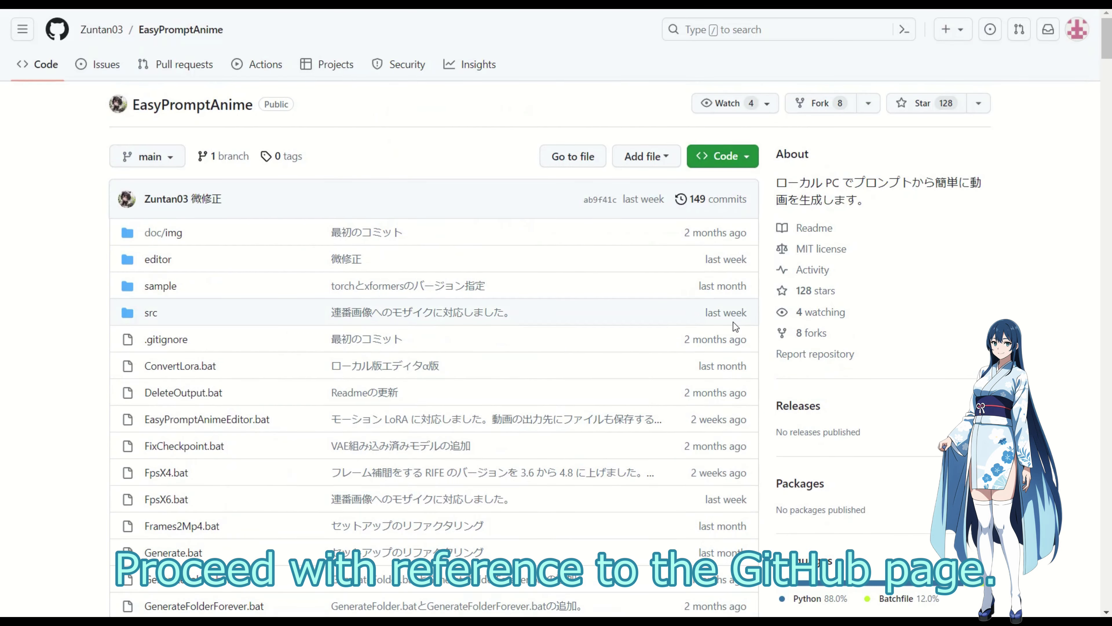
Check the clone options, then view Setup-EasyPromptAnime.bat in the src folder.
{"action": "left_click", "coordinate": [722, 156]}
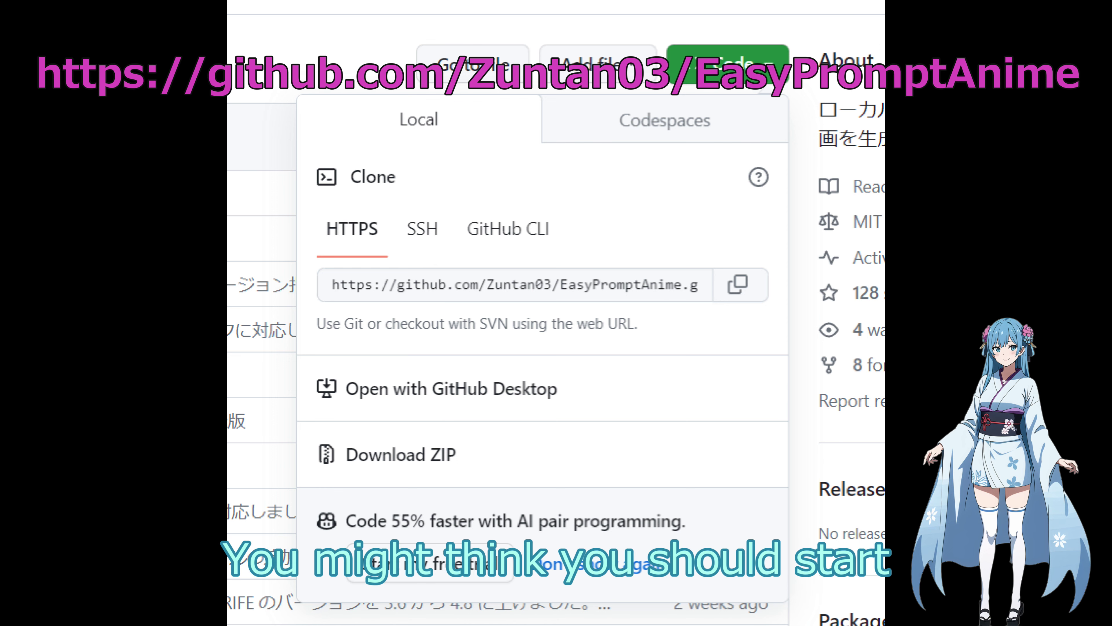
{"action": "key", "text": "Escape"}
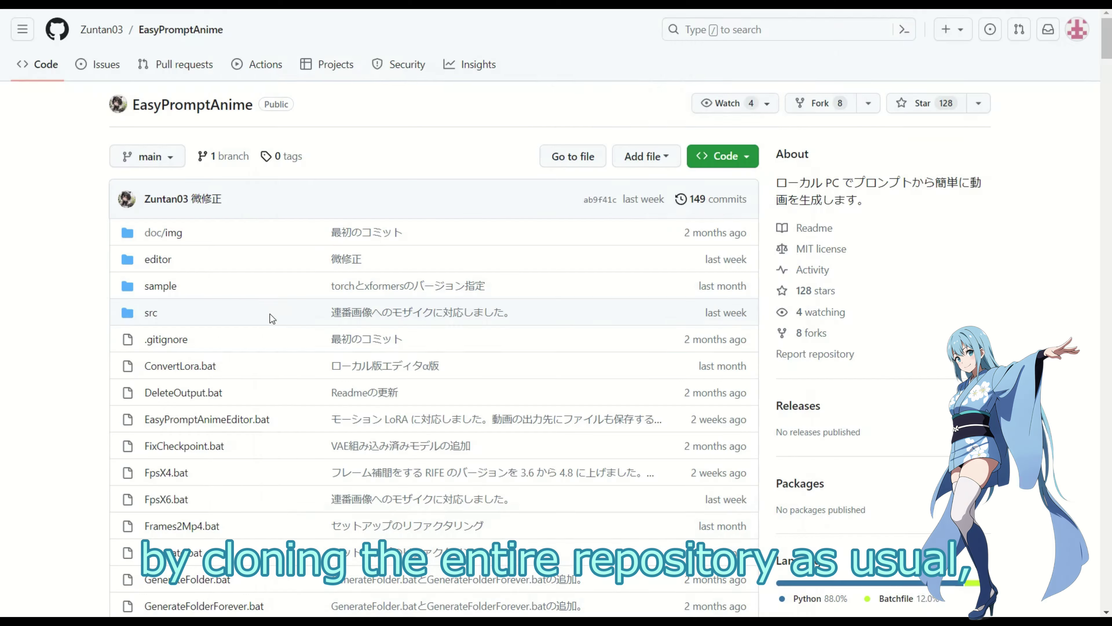
{"action": "left_click", "coordinate": [151, 312]}
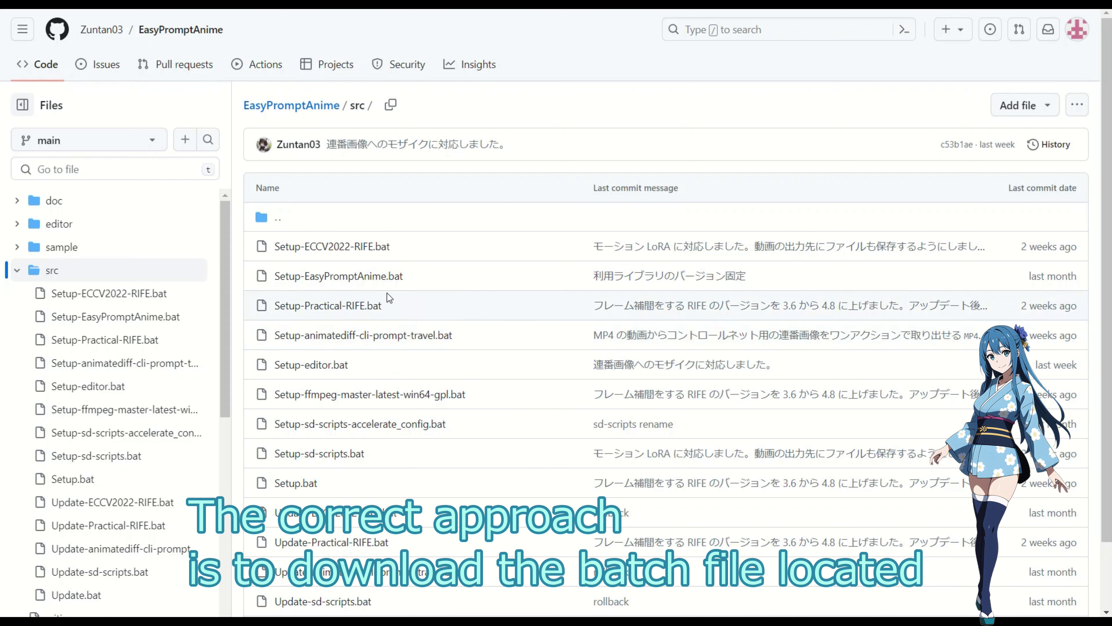
{"action": "left_click", "coordinate": [372, 283]}
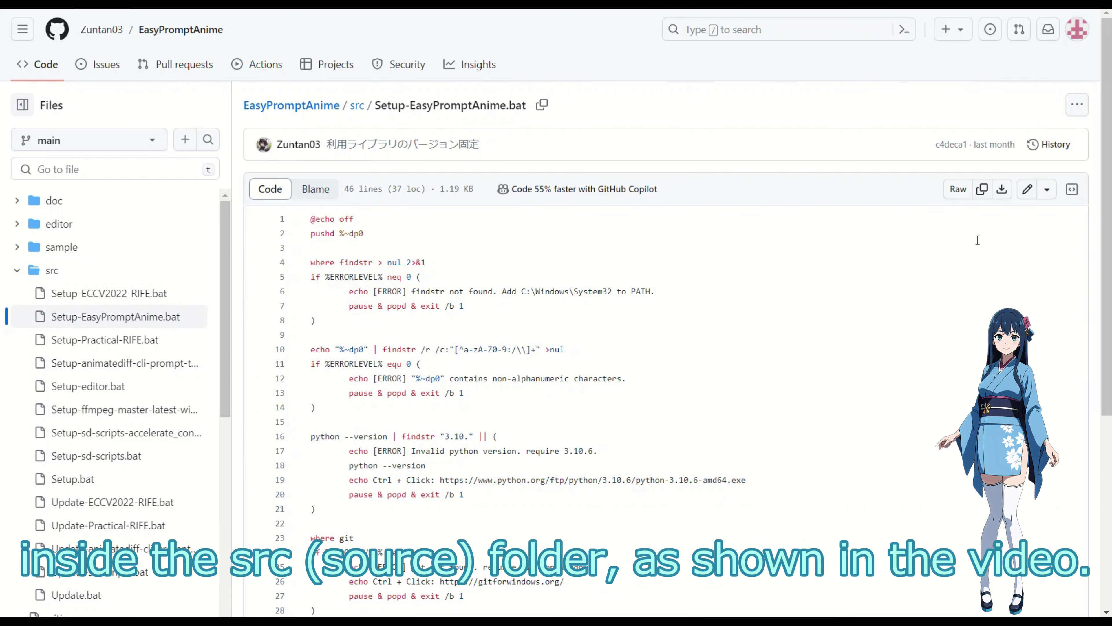
Download the raw Setup-EasyPromptAnime.bat and save it to Downloads.
{"action": "left_click", "coordinate": [1001, 195]}
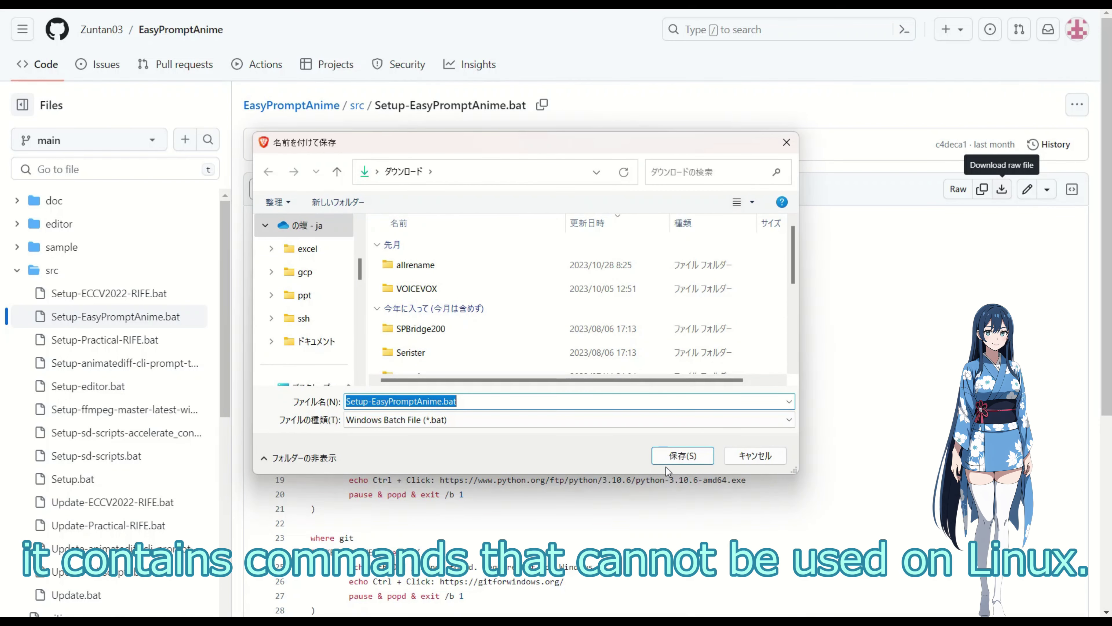
{"action": "left_click", "coordinate": [666, 459]}
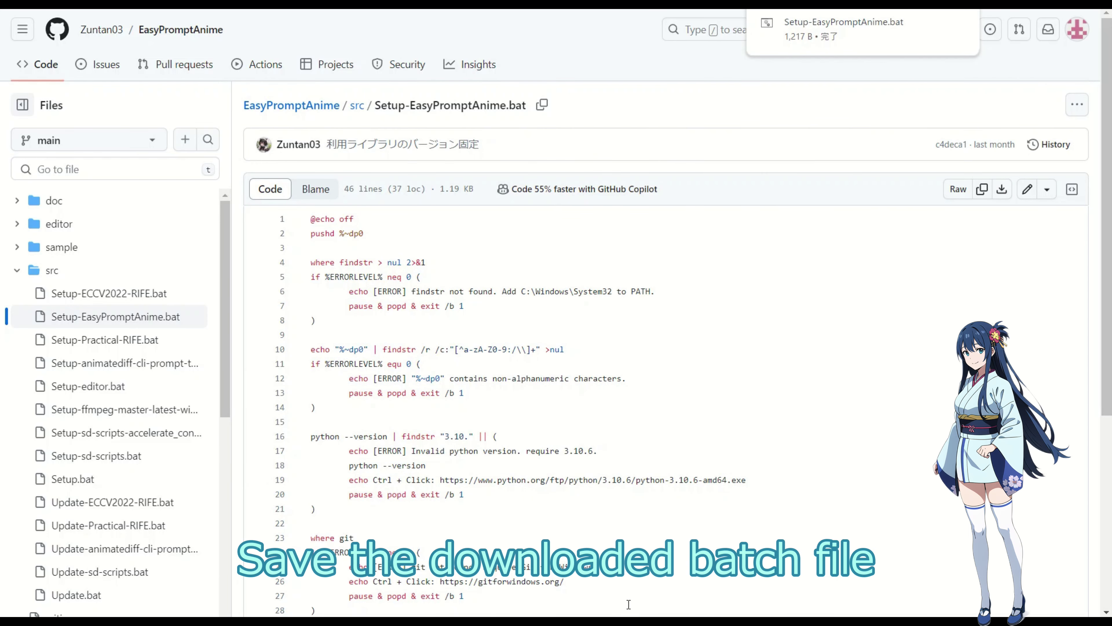
{"action": "right_click", "coordinate": [605, 621]}
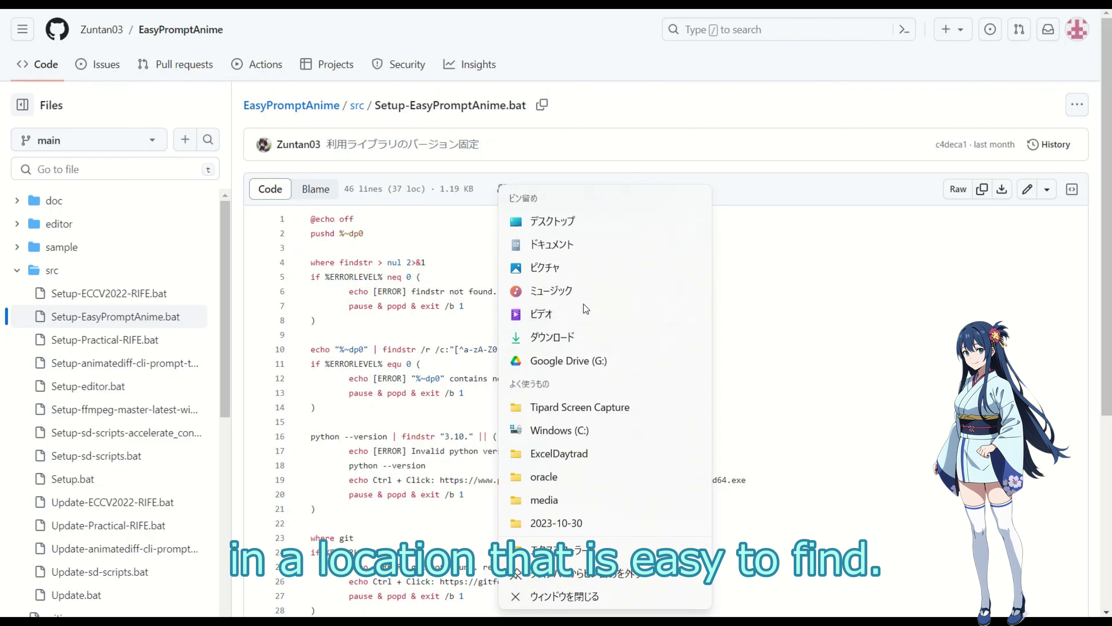
Open Downloads, then create a new folder named anime on C: and open it.
{"action": "left_click", "coordinate": [568, 336]}
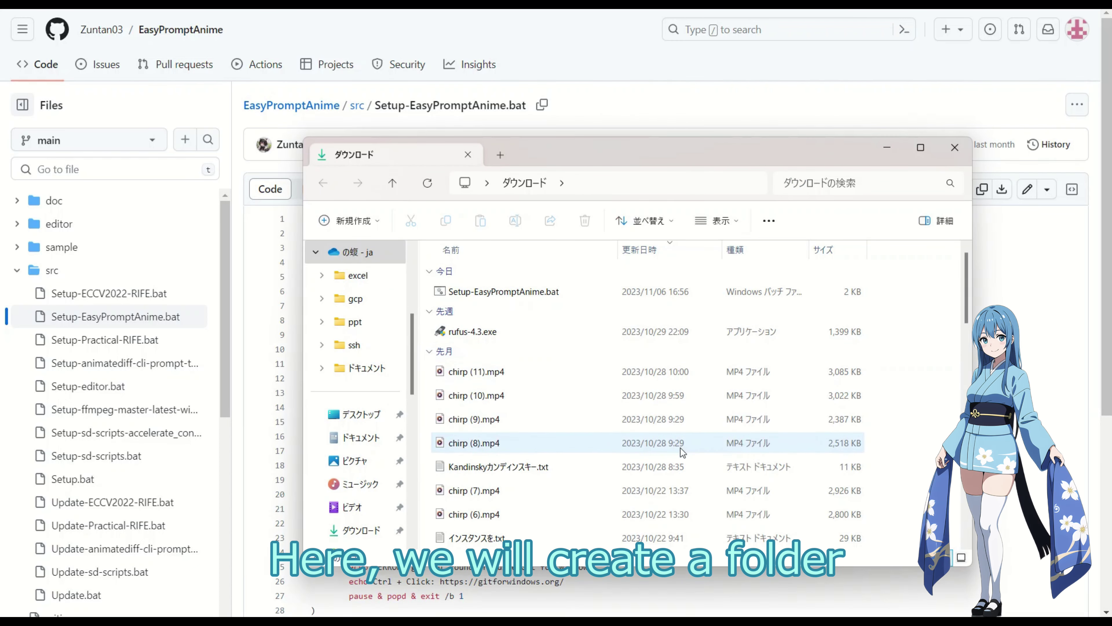
{"action": "right_click", "coordinate": [605, 622]}
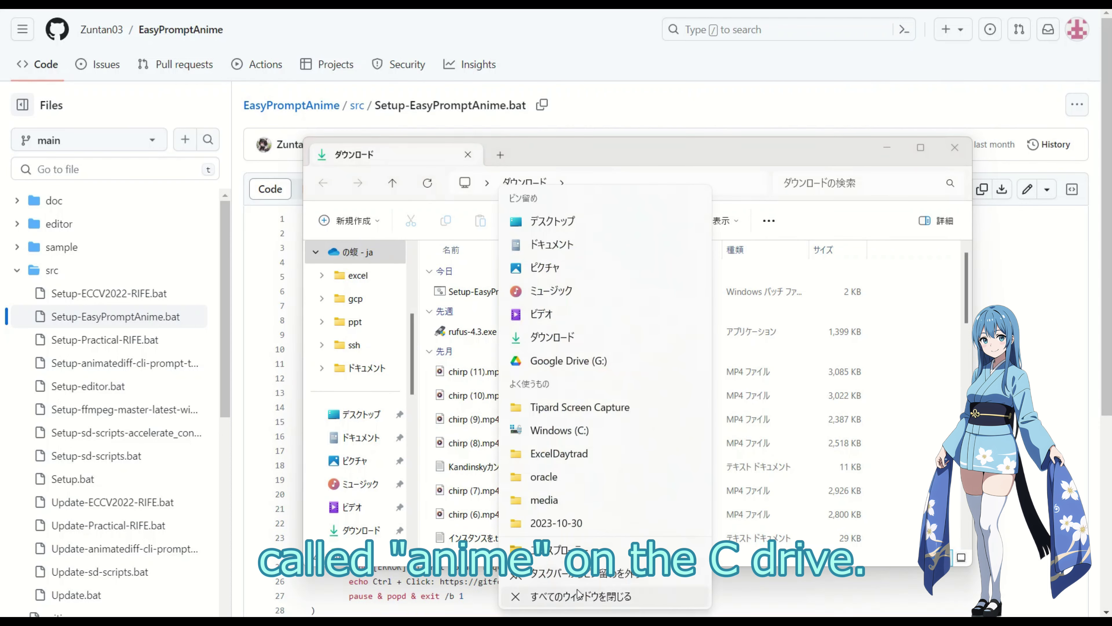
{"action": "left_click", "coordinate": [555, 550]}
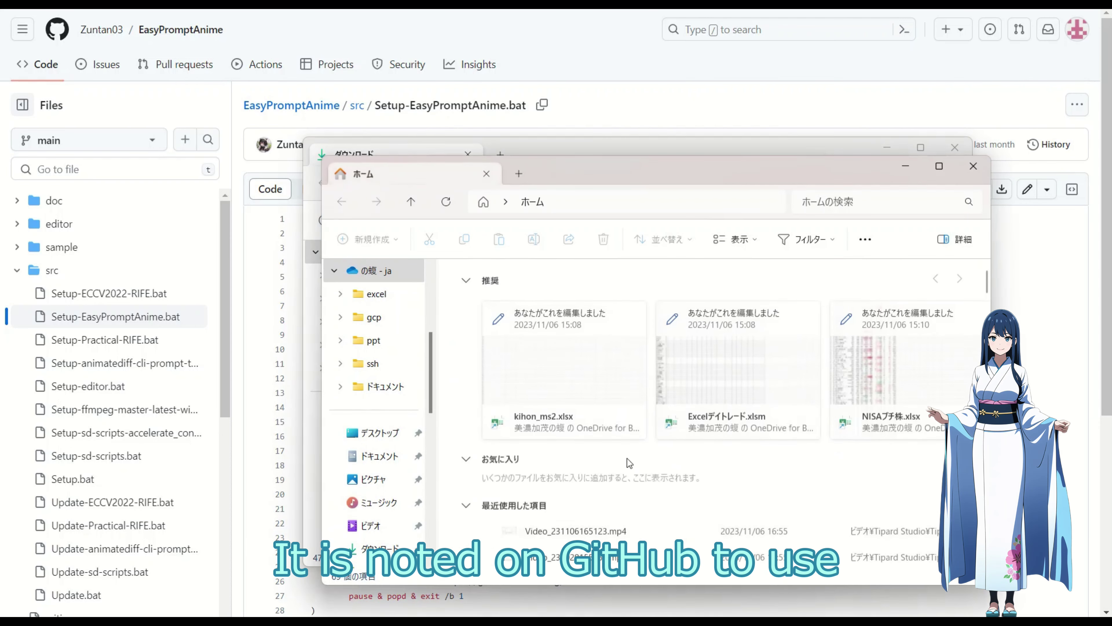
{"action": "scroll", "coordinate": [400, 410], "scroll_direction": "down", "scroll_amount": 5}
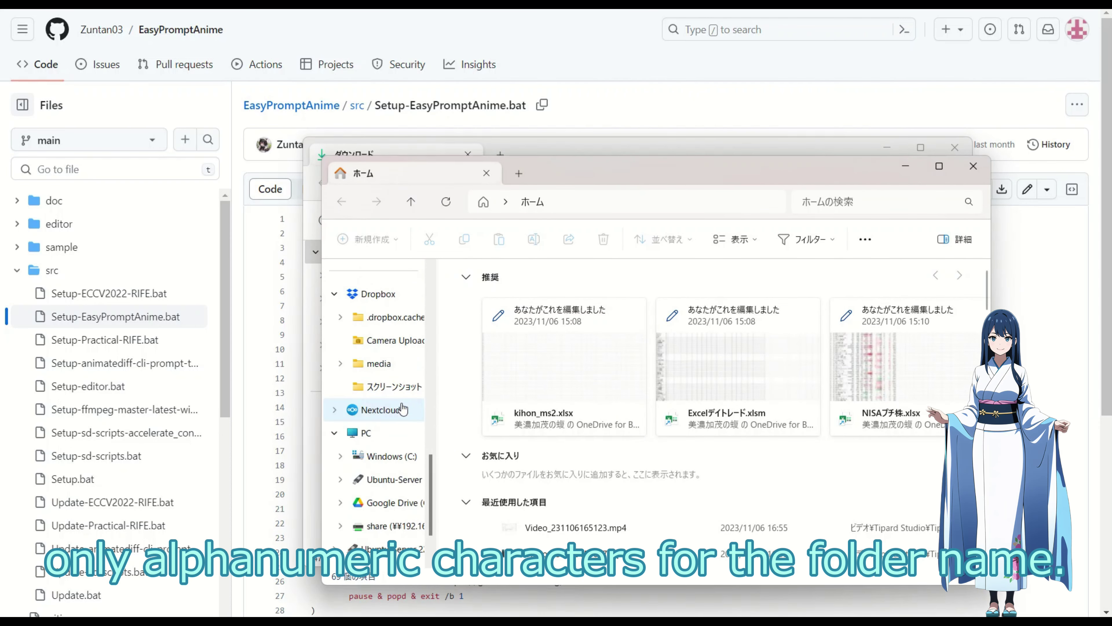
{"action": "left_click", "coordinate": [375, 452]}
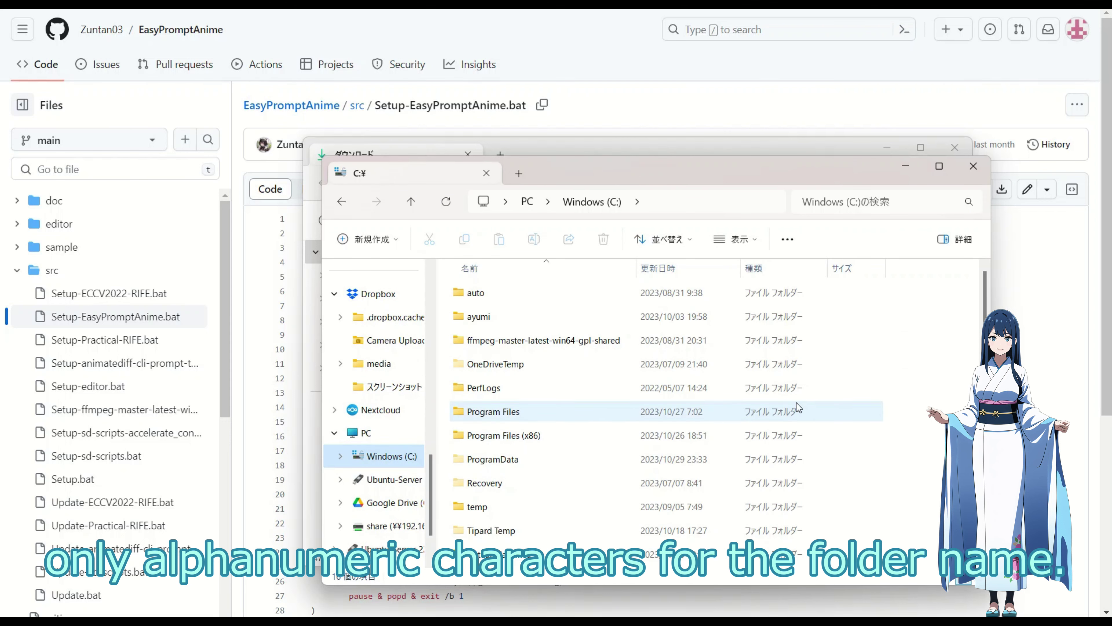
{"action": "right_click", "coordinate": [846, 397]}
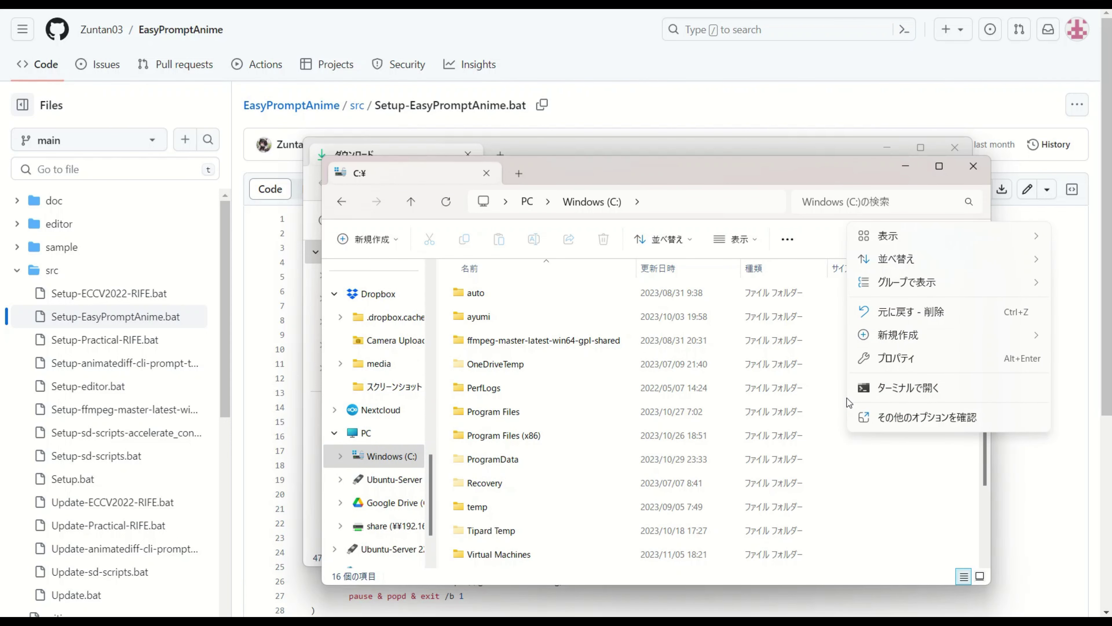
{"action": "left_click", "coordinate": [809, 341]}
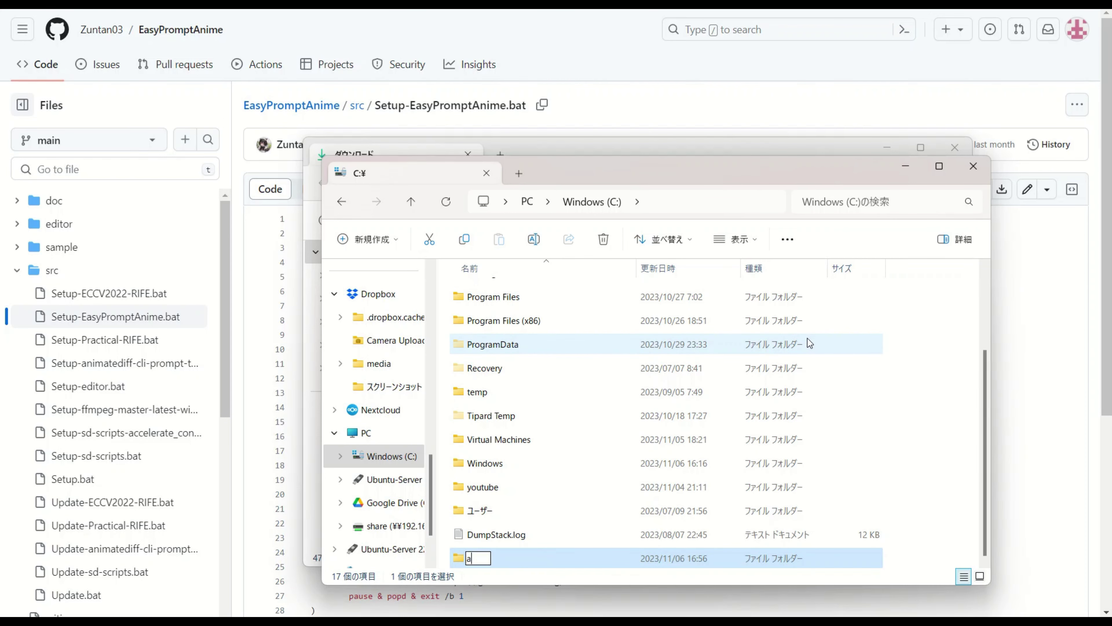
{"action": "key", "text": "Return"}
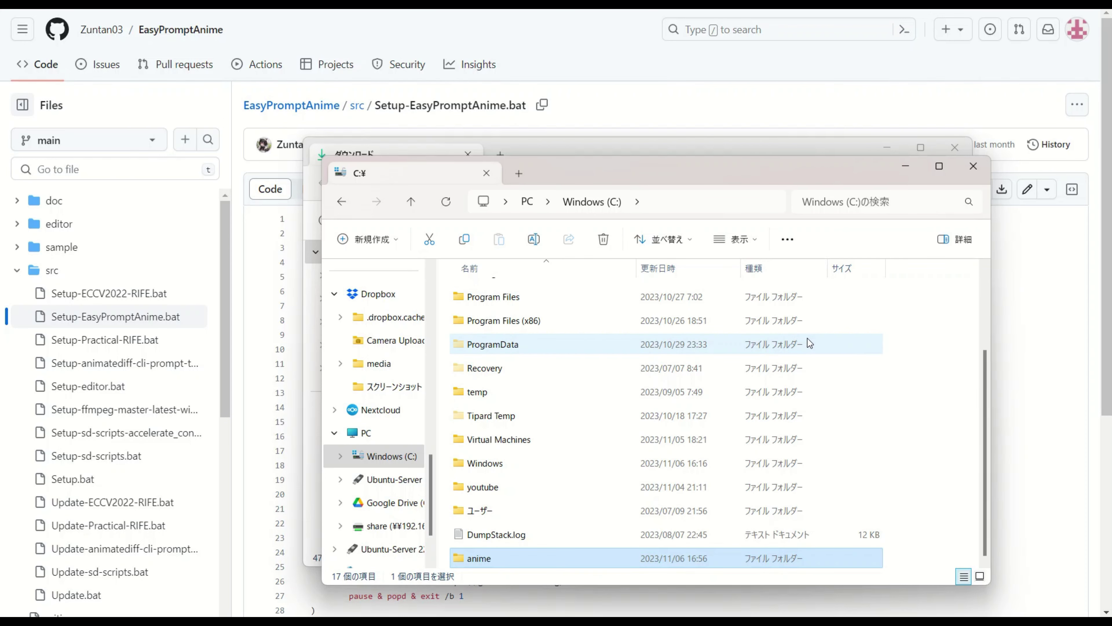
{"action": "double_click", "coordinate": [771, 562]}
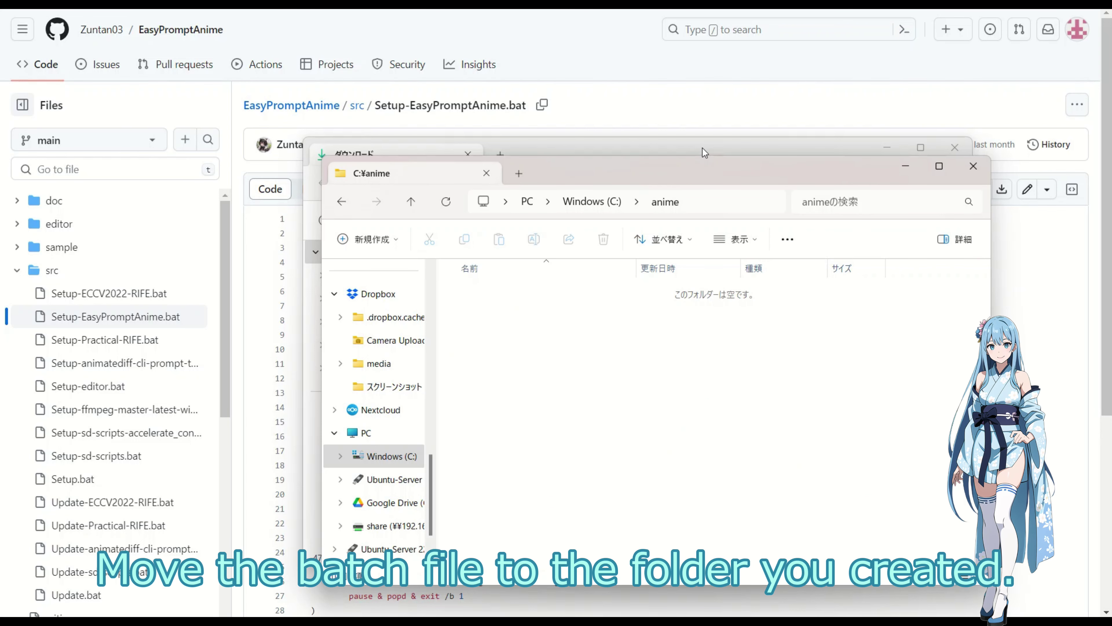
Move Setup-EasyPromptAnime.bat from Downloads into C:\anime.
{"action": "left_click_drag", "start_coordinate": [702, 147], "coordinate": [520, 104]}
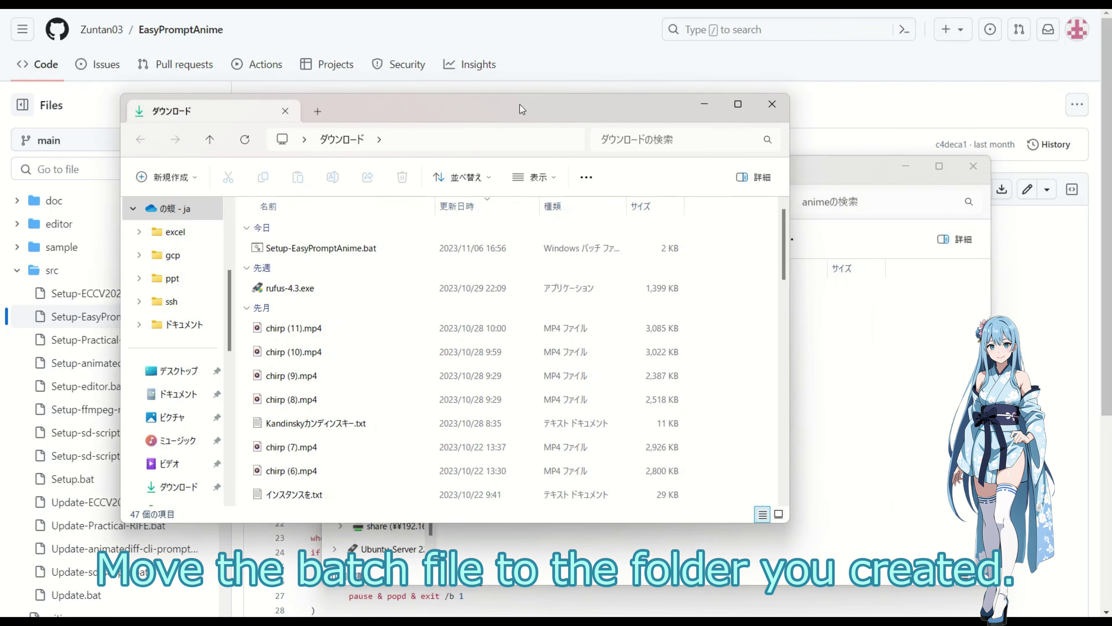
{"action": "left_click", "coordinate": [373, 253]}
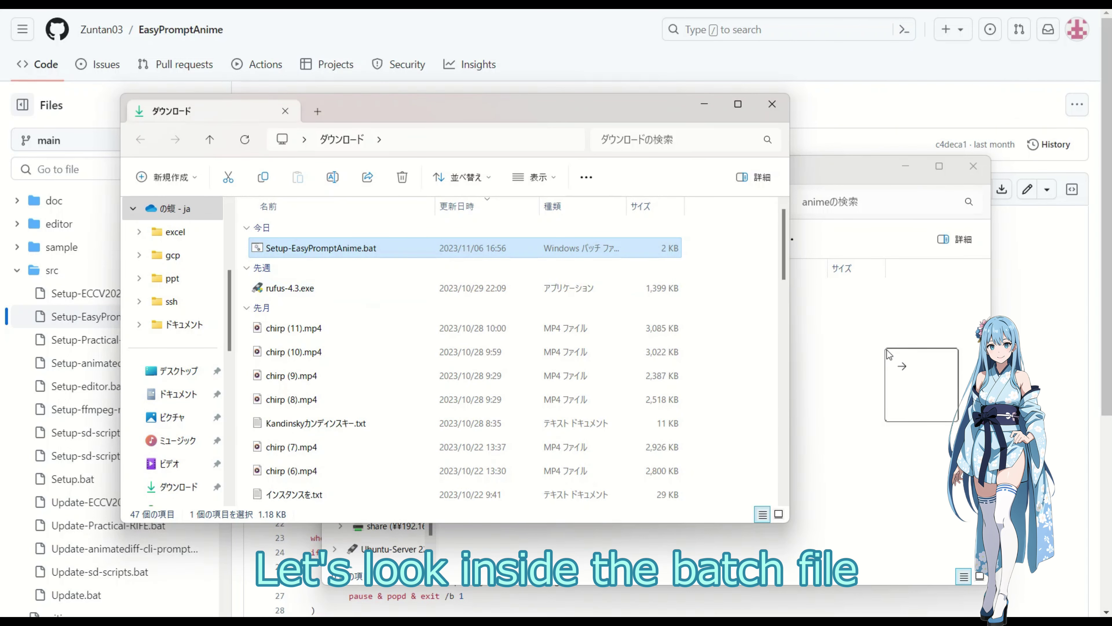
{"action": "left_click_drag", "start_coordinate": [888, 353], "coordinate": [889, 354]}
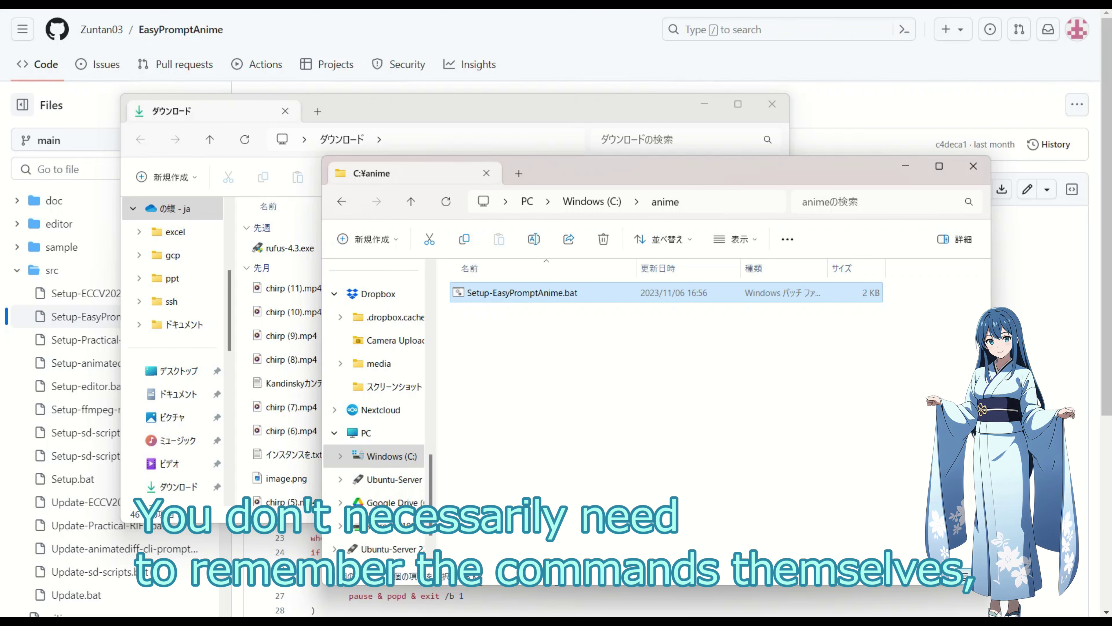
{"action": "key", "text": "super"}
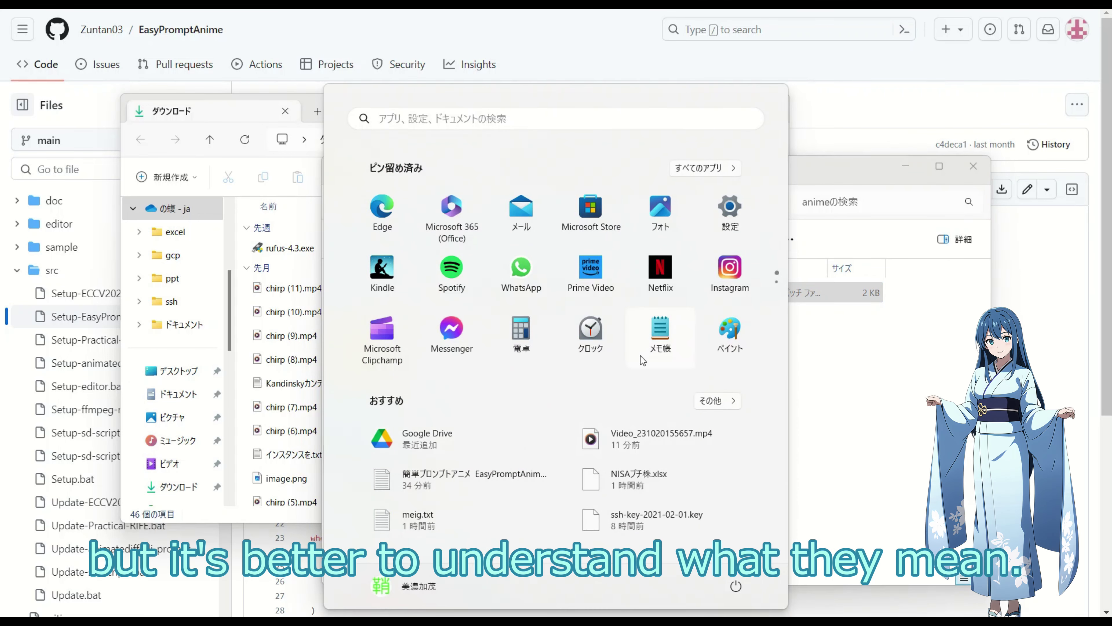
Open Setup-EasyPromptAnime.bat in Notepad and scroll through its commands.
{"action": "left_click", "coordinate": [640, 356]}
{"action": "left_click", "coordinate": [848, 378]}
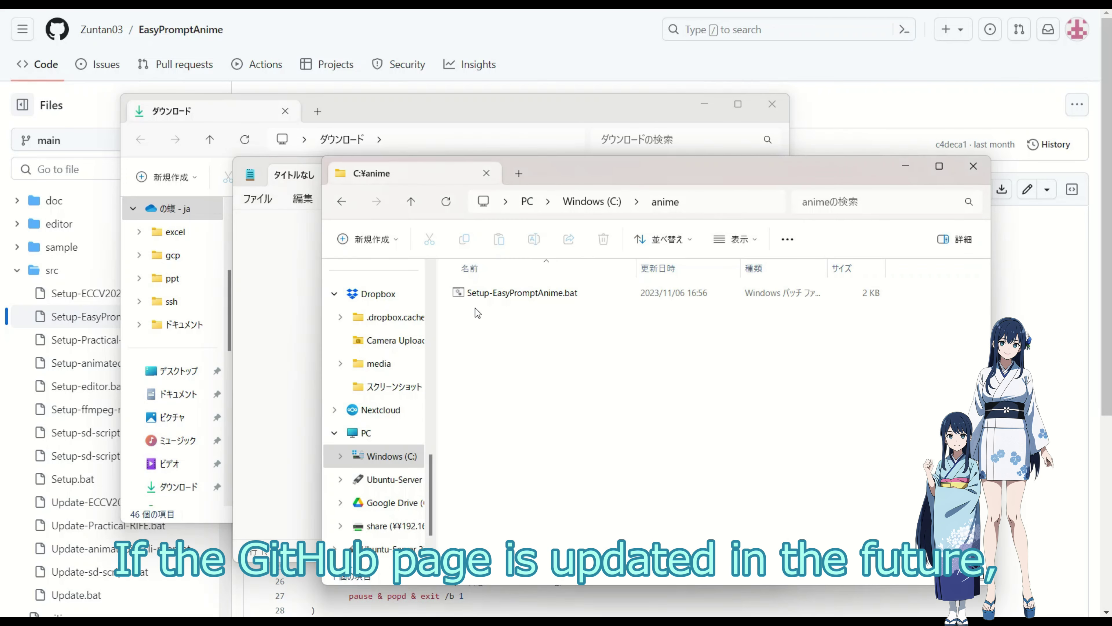
{"action": "left_click_drag", "start_coordinate": [475, 284], "coordinate": [292, 323]}
{"action": "scroll", "coordinate": [554, 346], "scroll_direction": "down", "scroll_amount": 8}
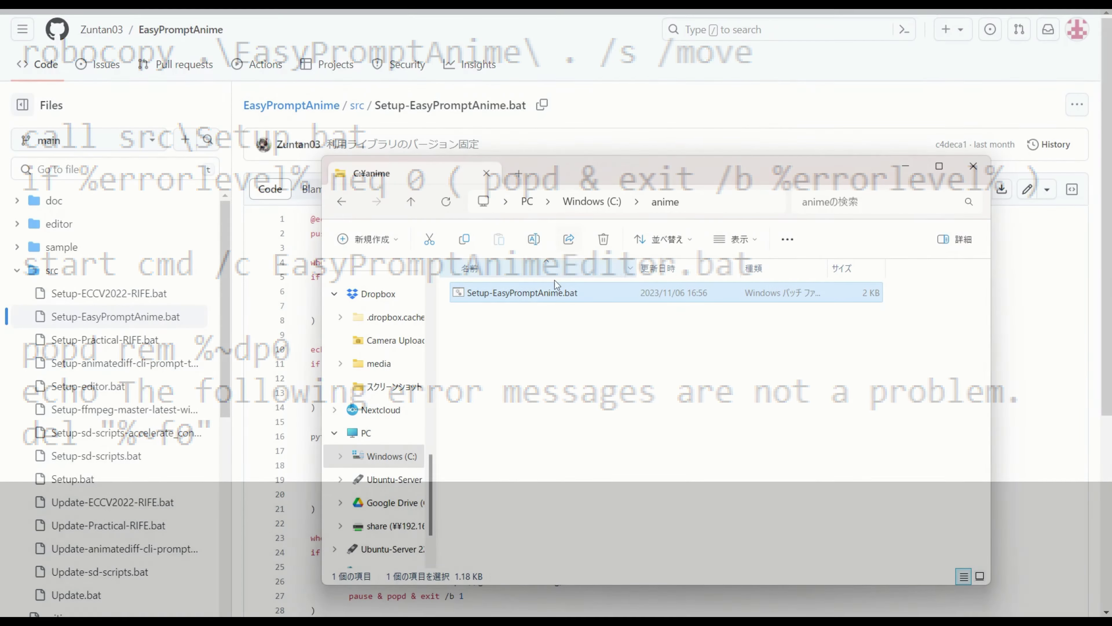
Run Setup-EasyPromptAnime.bat, allowing it to run past the SmartScreen warning.
{"action": "double_click", "coordinate": [515, 297]}
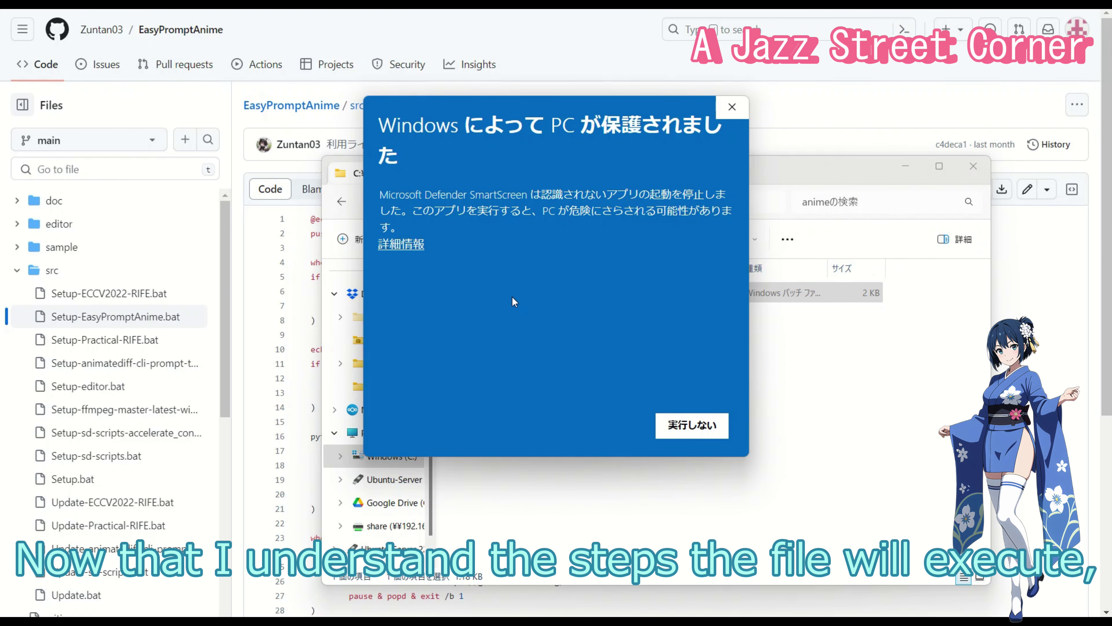
{"action": "left_click", "coordinate": [412, 249]}
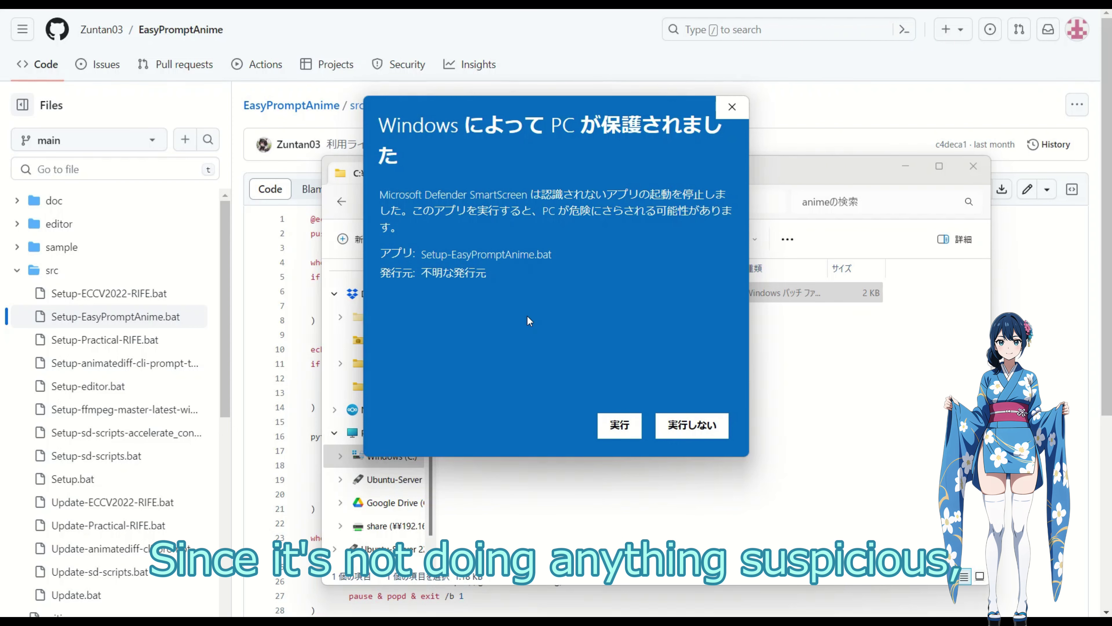
{"action": "left_click", "coordinate": [619, 431]}
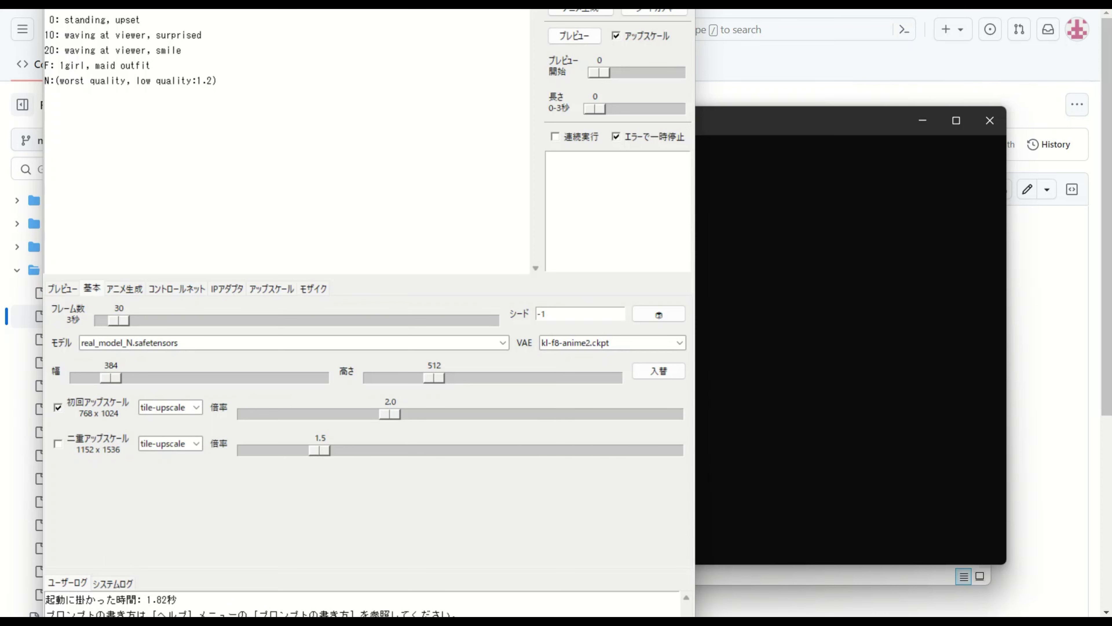
Resize the EasyPromptAnime window so its title shows and minimize the console window.
{"action": "left_click_drag", "start_coordinate": [516, 10], "coordinate": [687, 29]}
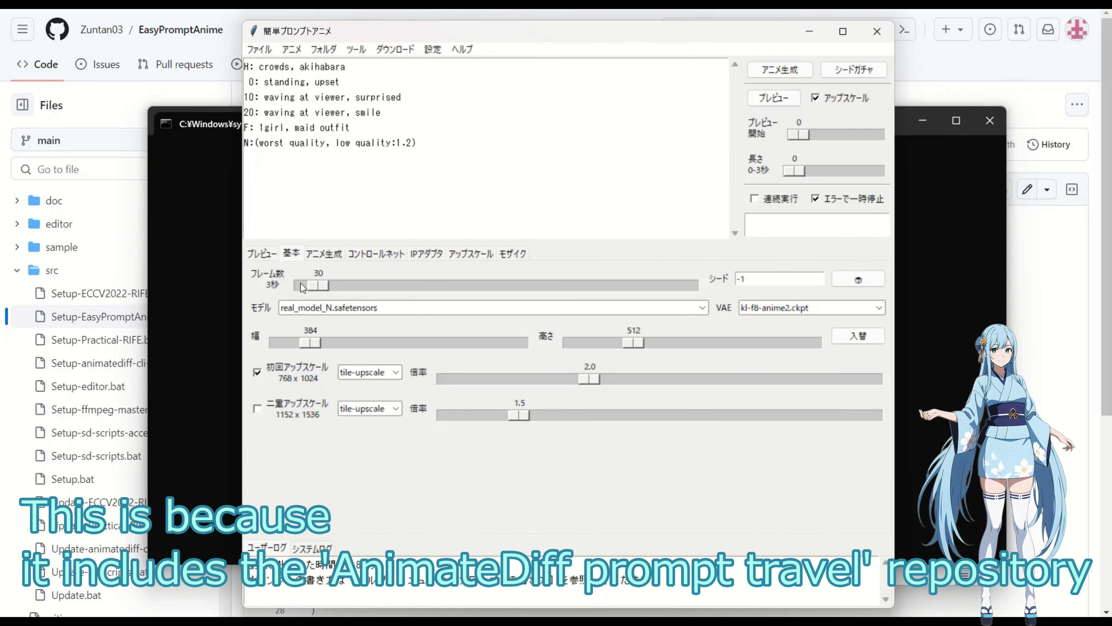
{"action": "left_click", "coordinate": [204, 294]}
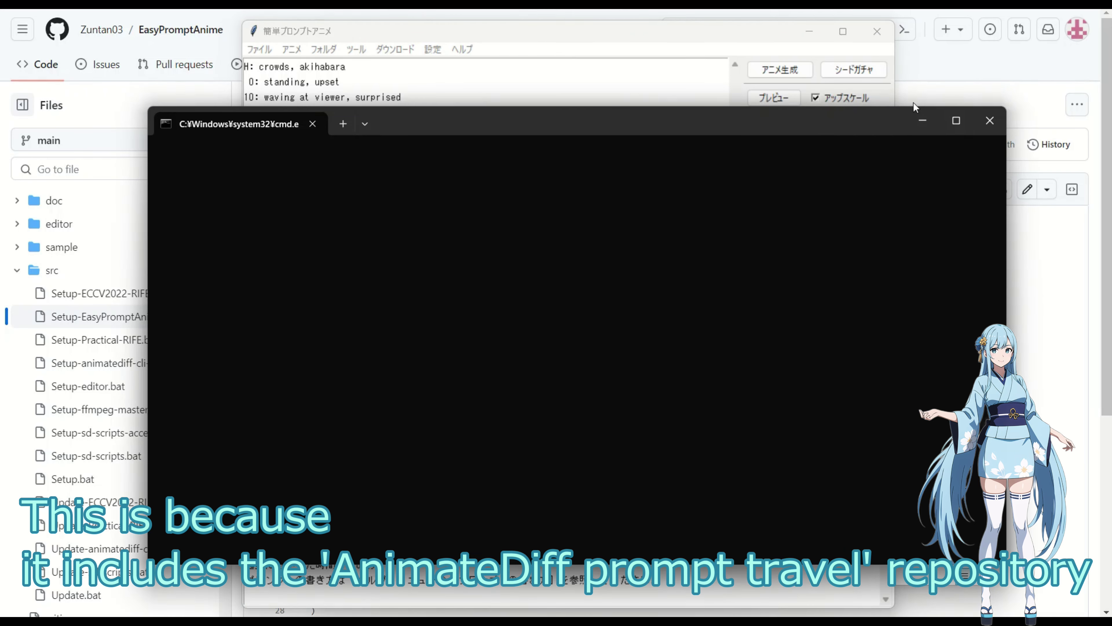
{"action": "left_click", "coordinate": [922, 123]}
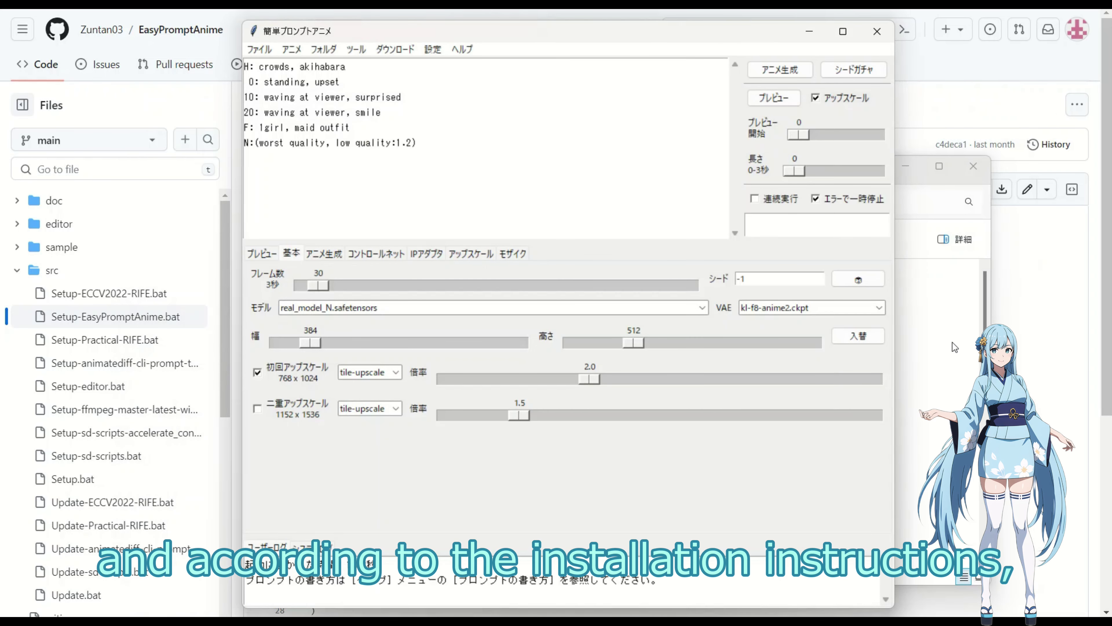
{"action": "left_click", "coordinate": [952, 342]}
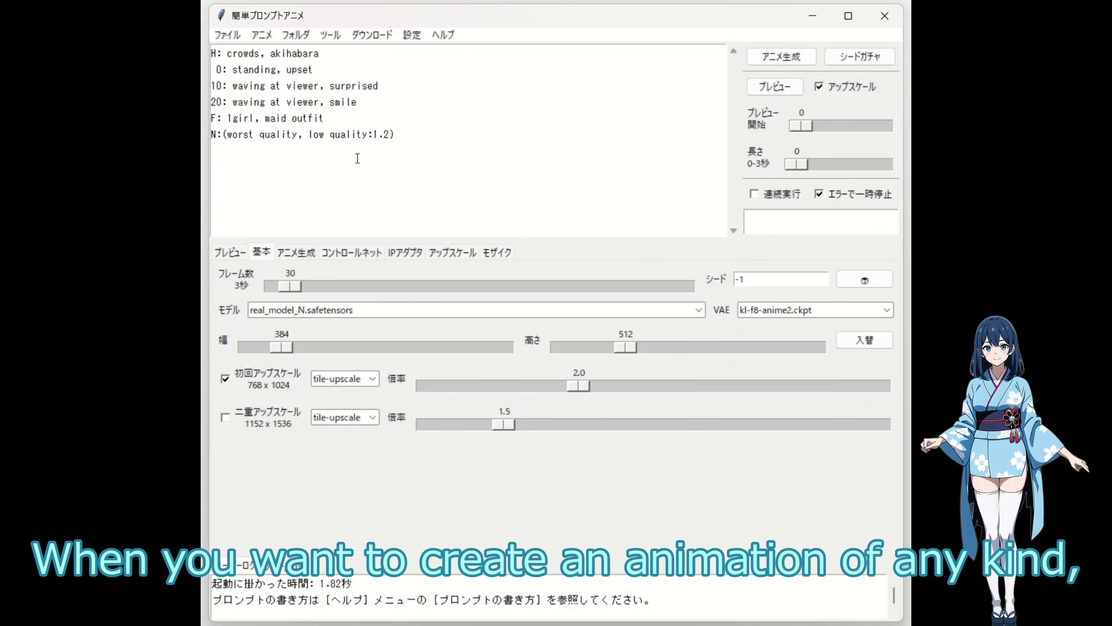
{"action": "left_click", "coordinate": [265, 39]}
{"action": "left_click", "coordinate": [296, 39]}
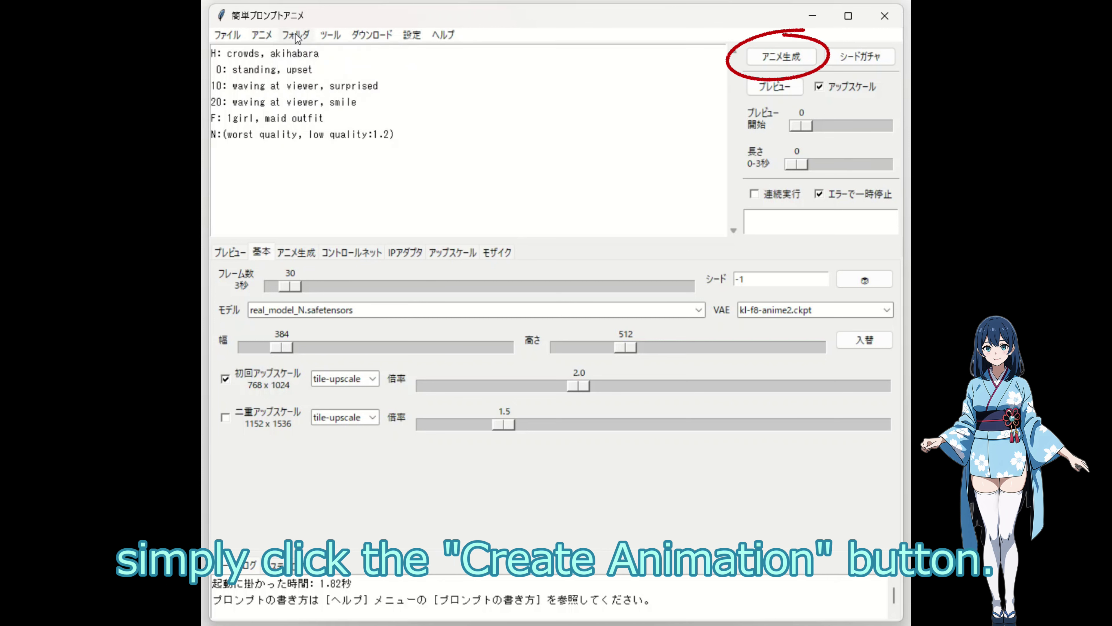
{"action": "left_click", "coordinate": [244, 252]}
{"action": "left_click", "coordinate": [305, 253]}
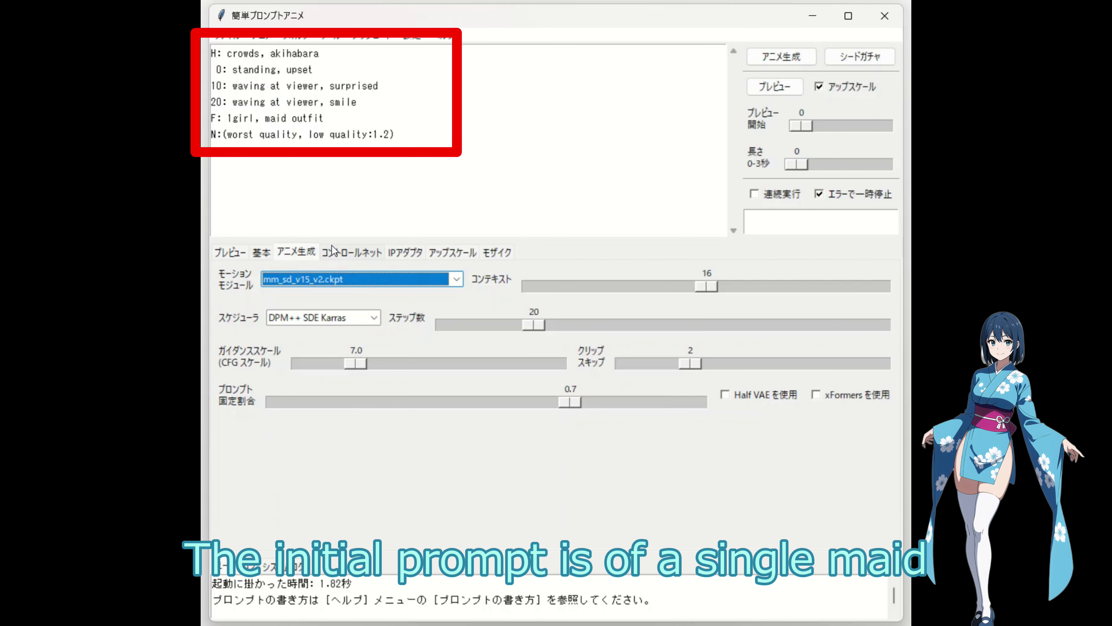
{"action": "left_click", "coordinate": [338, 250]}
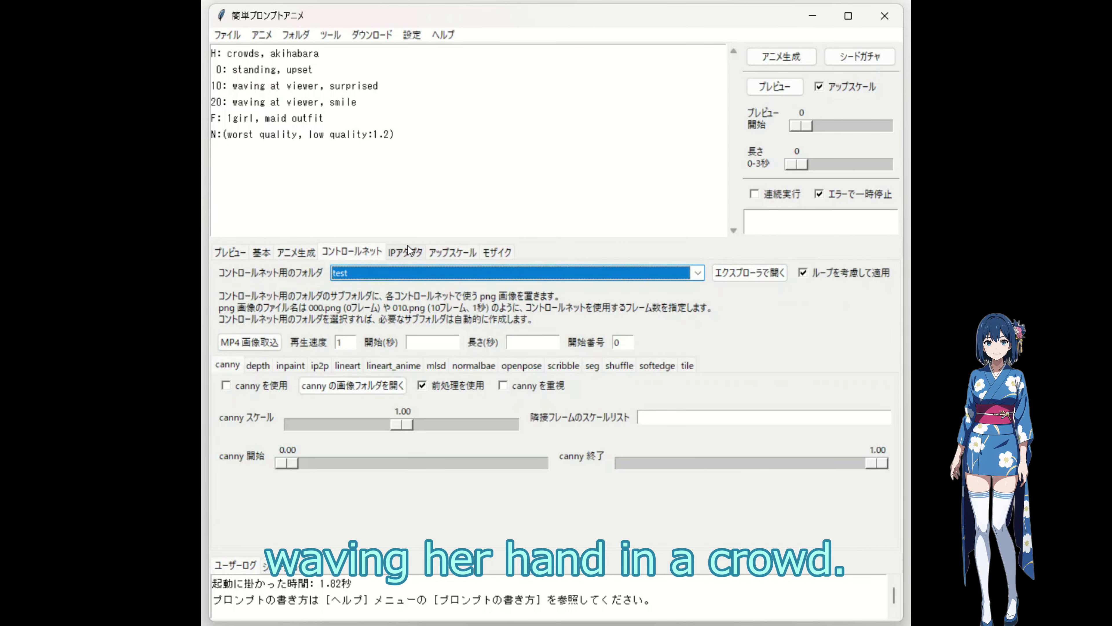
{"action": "left_click", "coordinate": [420, 248]}
{"action": "left_click", "coordinate": [442, 252]}
{"action": "left_click", "coordinate": [489, 252]}
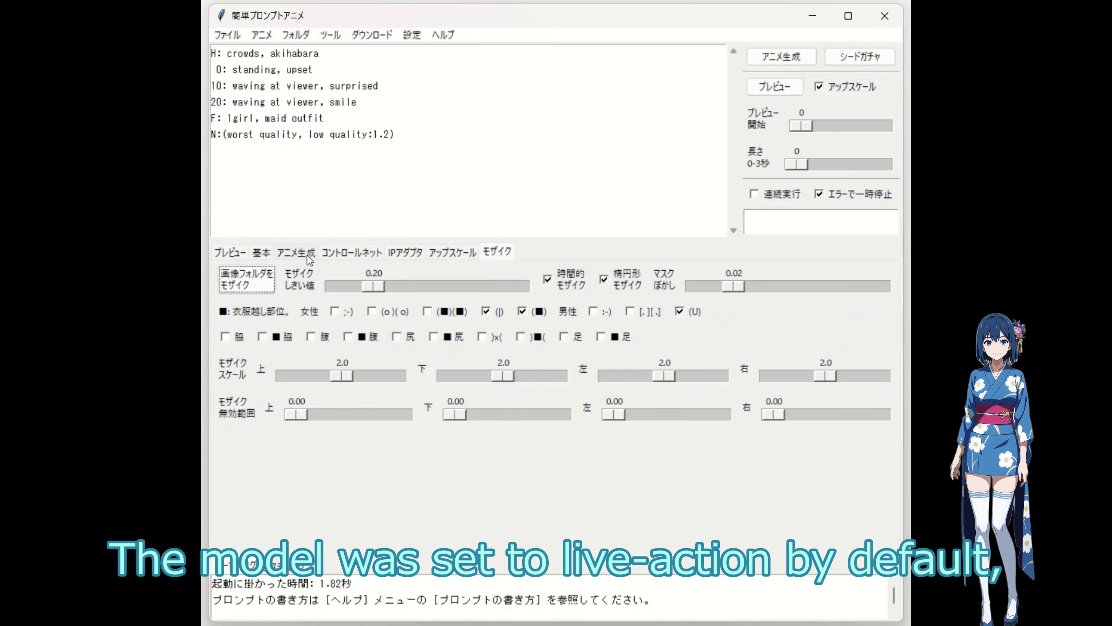
{"action": "left_click", "coordinate": [262, 252]}
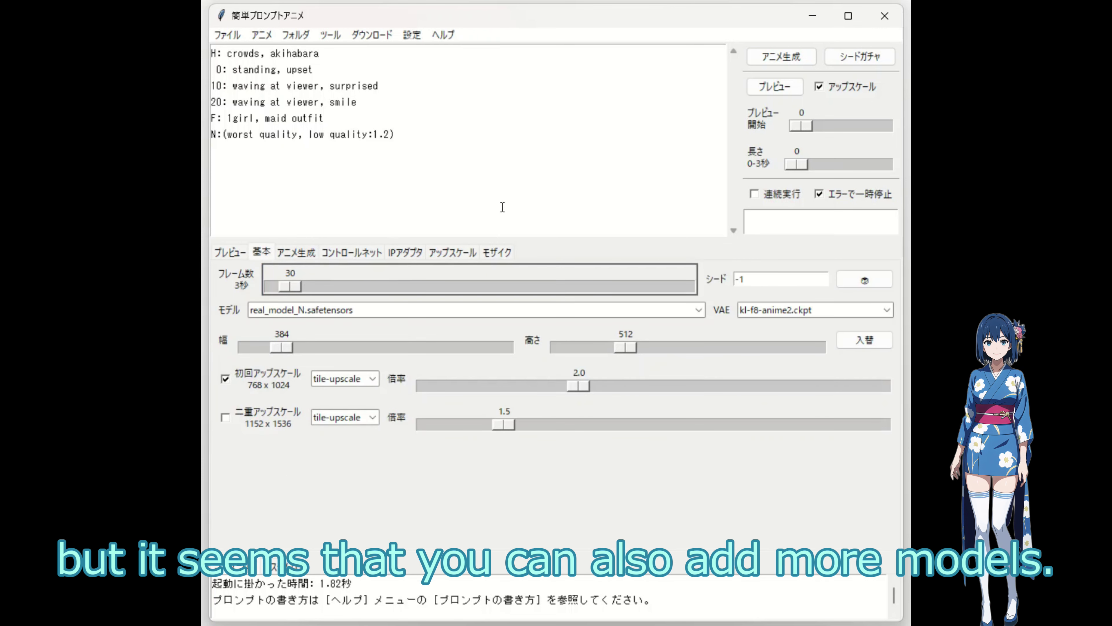
{"action": "left_click", "coordinate": [757, 60]}
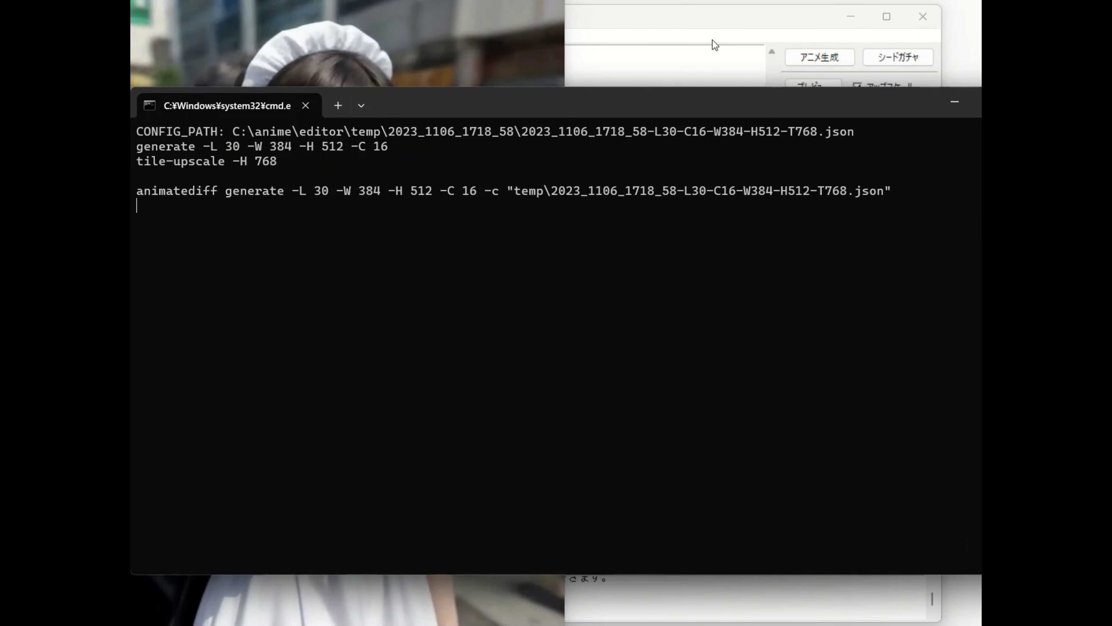
Bring the generated maid animation video to the front.
{"action": "left_click", "coordinate": [546, 55]}
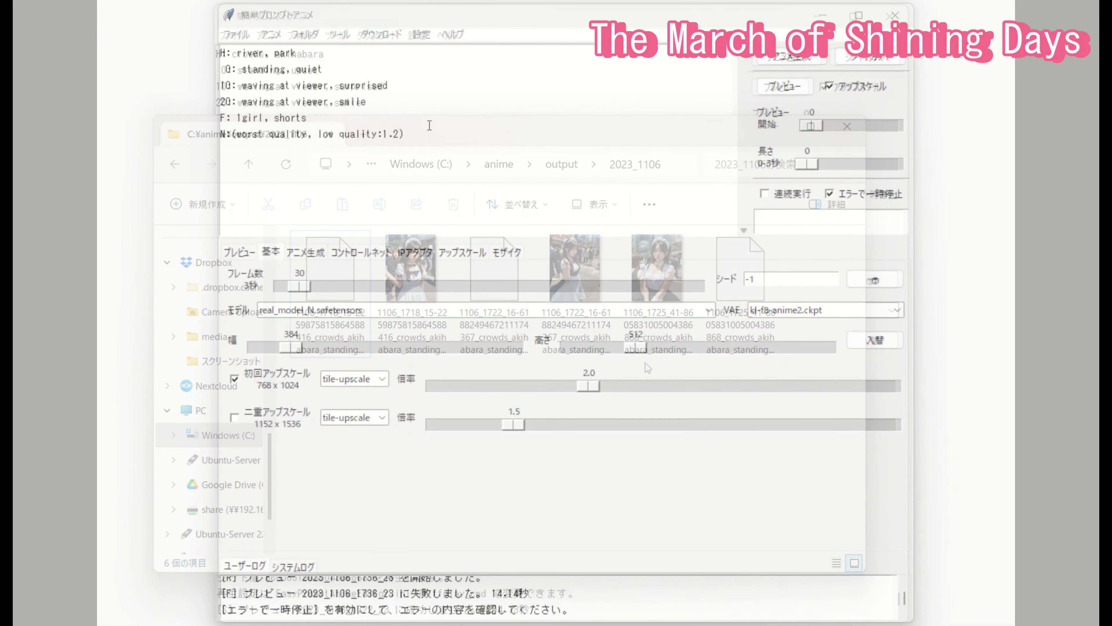
Switch the model to aniverse_thxEd14Pruned and raise the frame count from 30 to 110.
{"action": "left_click_drag", "start_coordinate": [424, 131], "coordinate": [226, 55]}
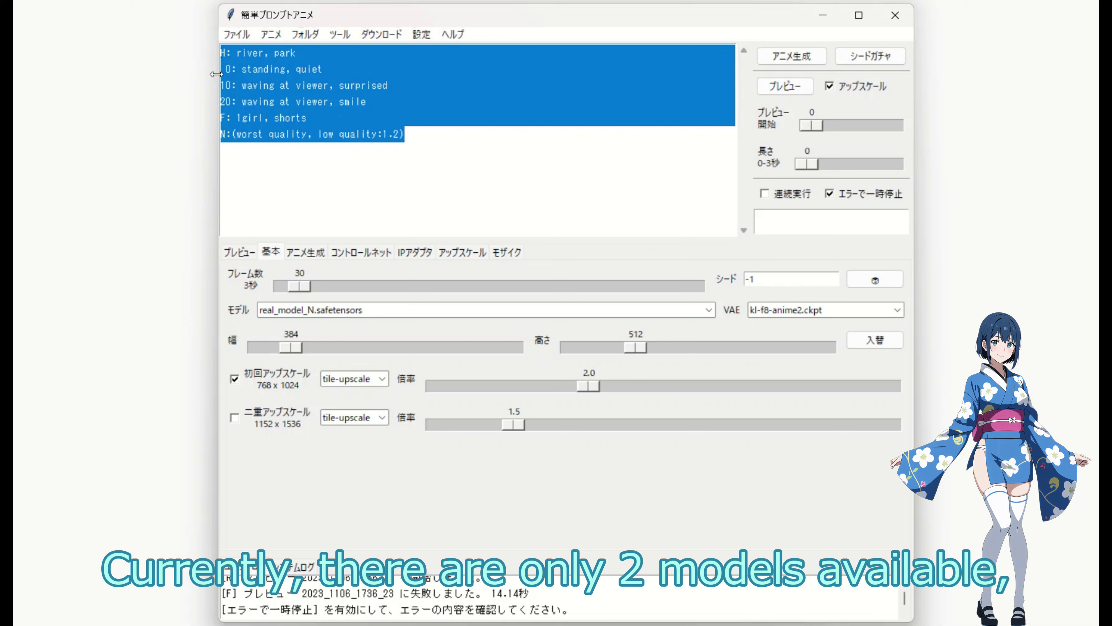
{"action": "left_click", "coordinate": [288, 105]}
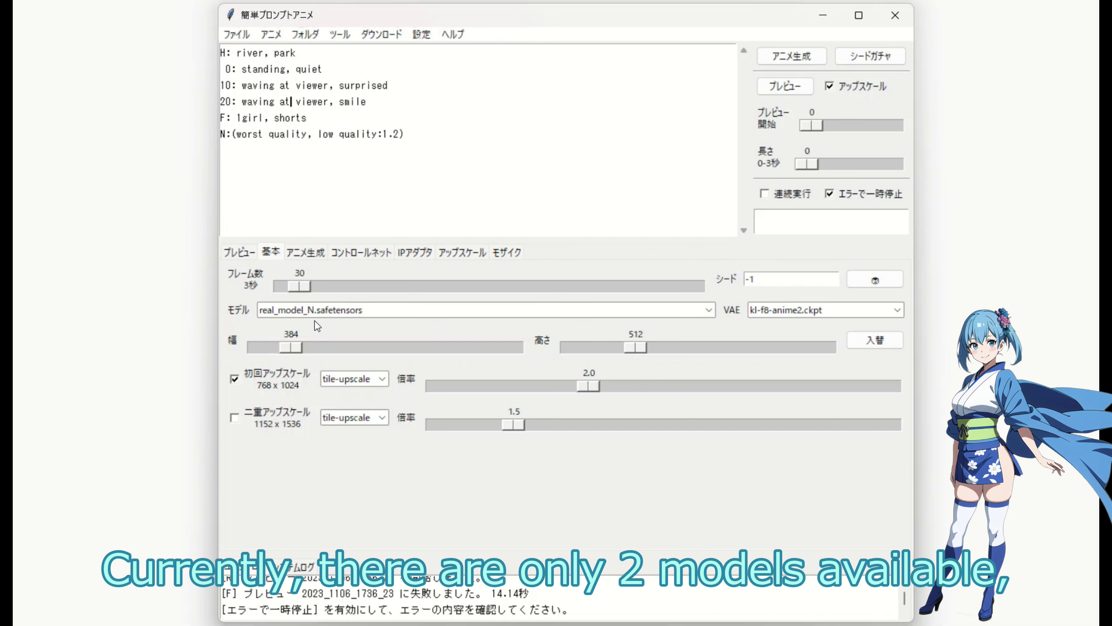
{"action": "left_click", "coordinate": [308, 310]}
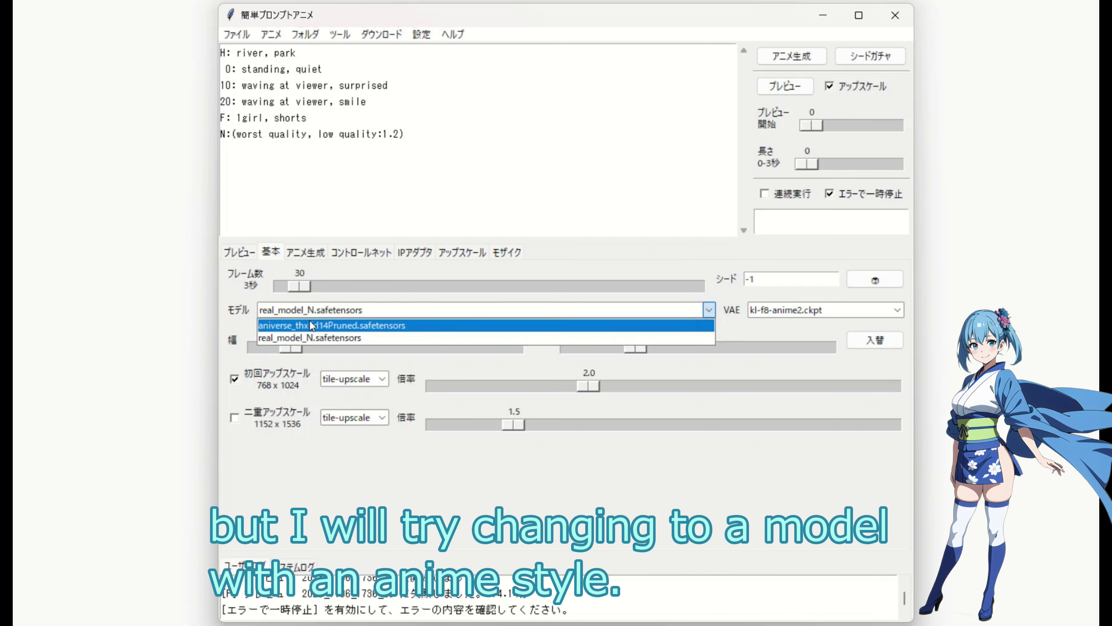
{"action": "left_click", "coordinate": [309, 323]}
{"action": "left_click_drag", "start_coordinate": [299, 285], "coordinate": [396, 292]}
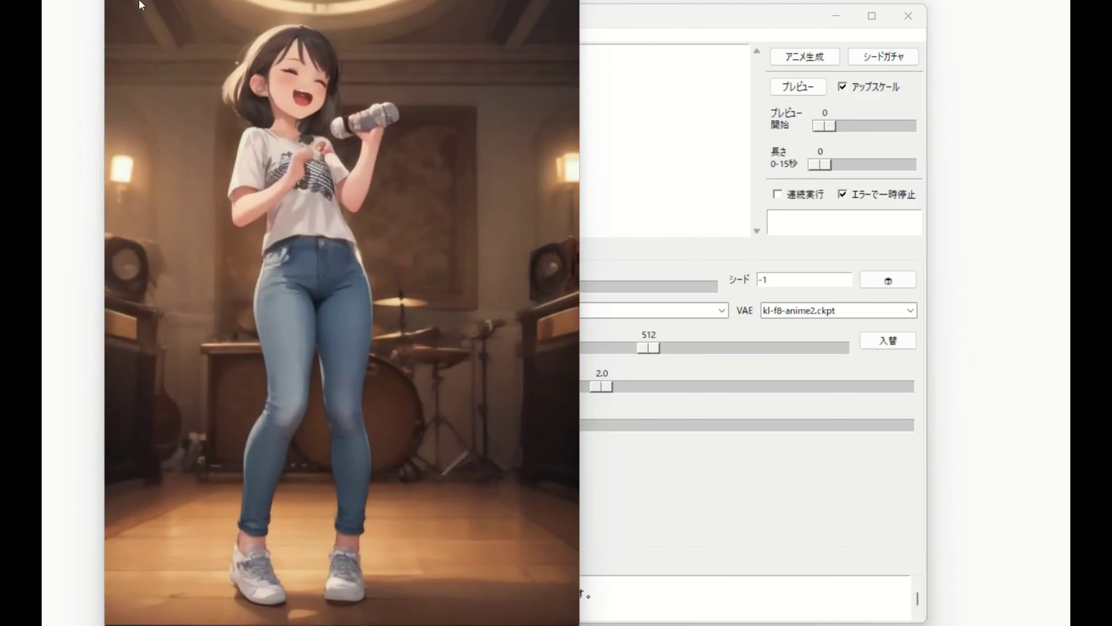
Move the preview window aside and relaunch the app with EasyPromptAnimeEditor.bat.
{"action": "left_click_drag", "start_coordinate": [157, 4], "coordinate": [293, 35]}
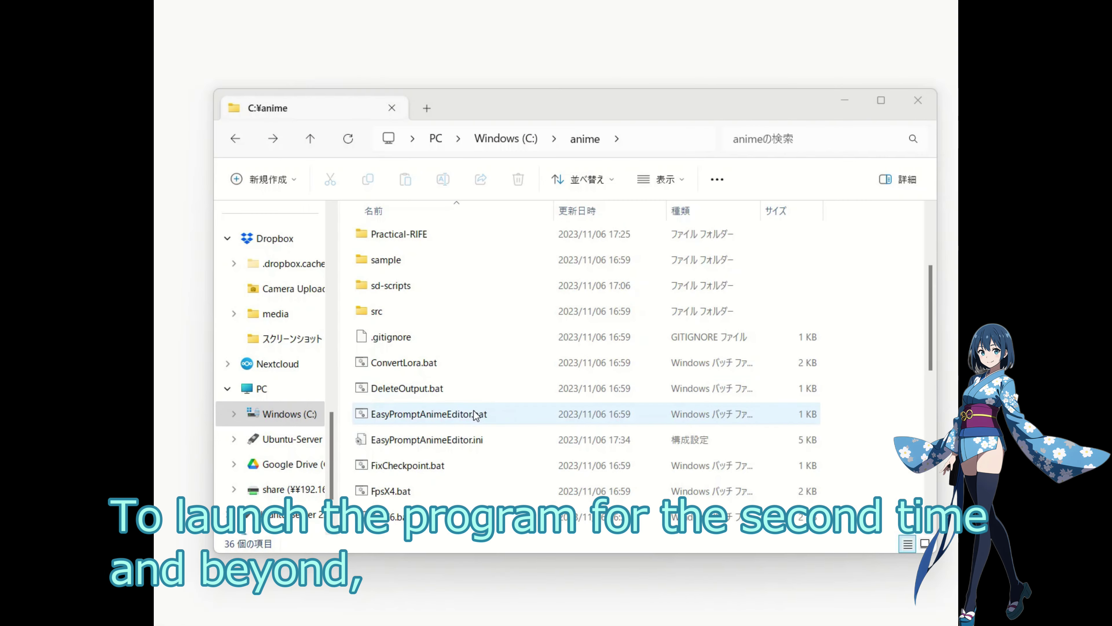
{"action": "double_click", "coordinate": [458, 416]}
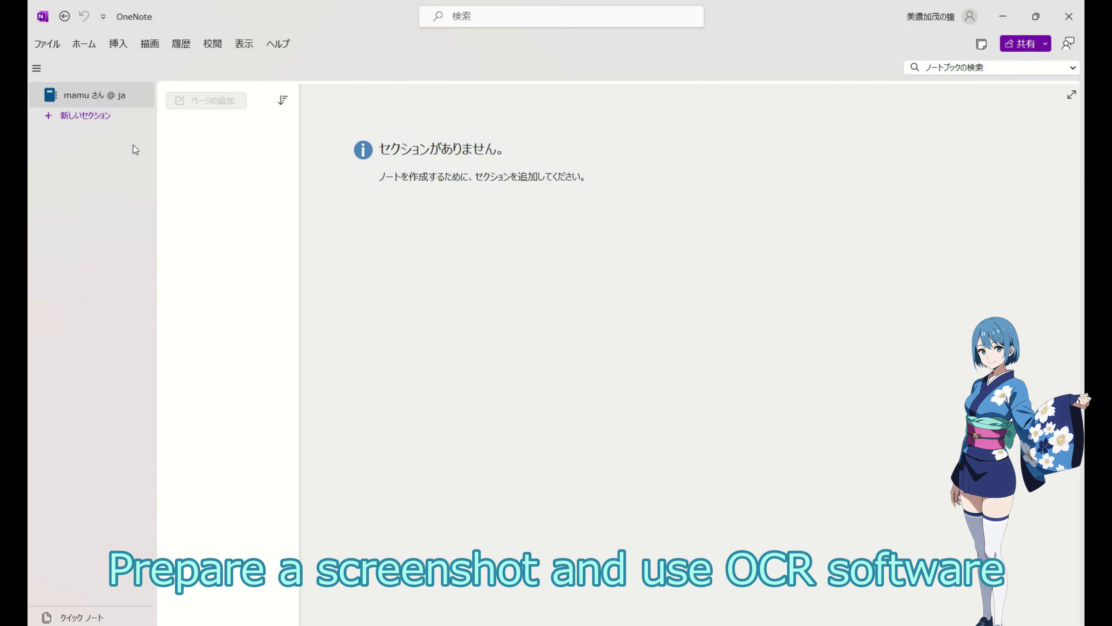
Create a new OneNote section and insert the menu screenshot PNG from Downloads onto its page.
{"action": "left_click", "coordinate": [90, 121]}
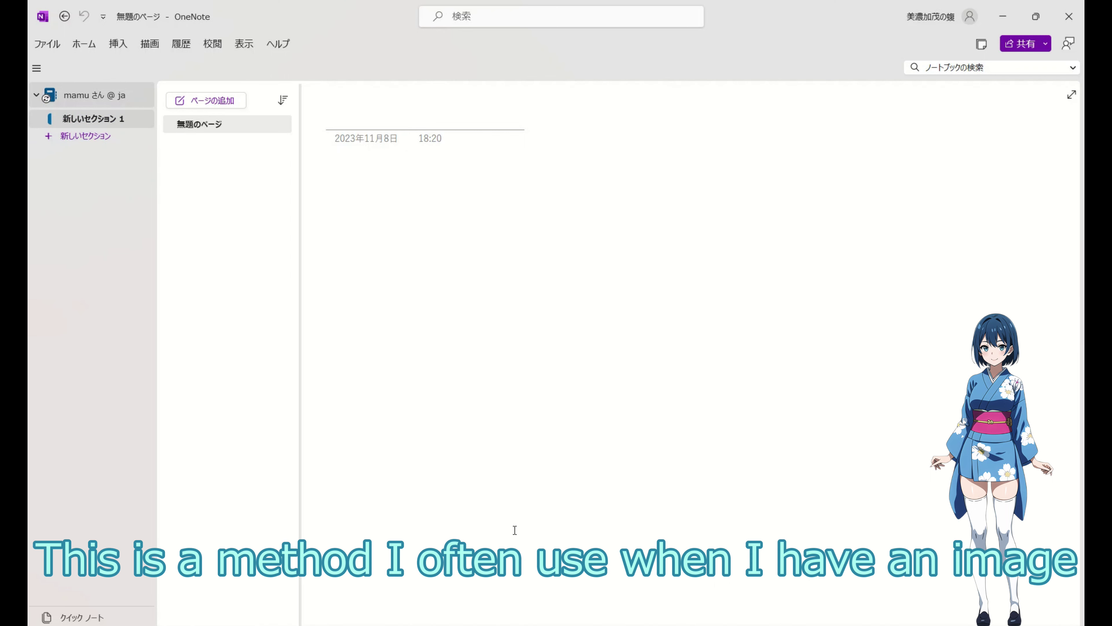
{"action": "right_click", "coordinate": [493, 624]}
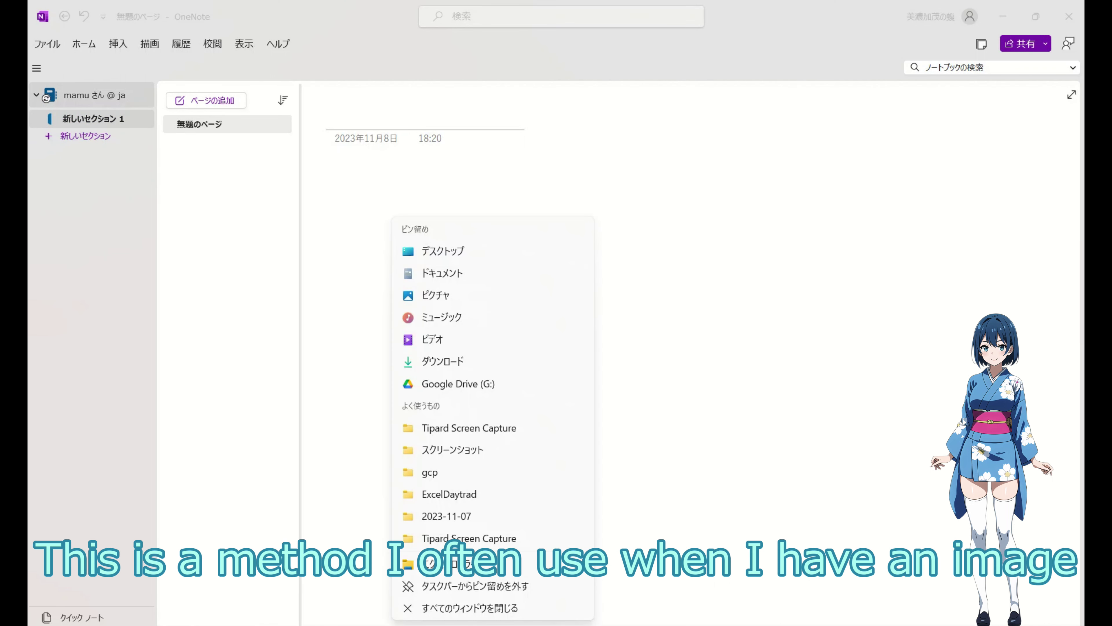
{"action": "left_click", "coordinate": [499, 360]}
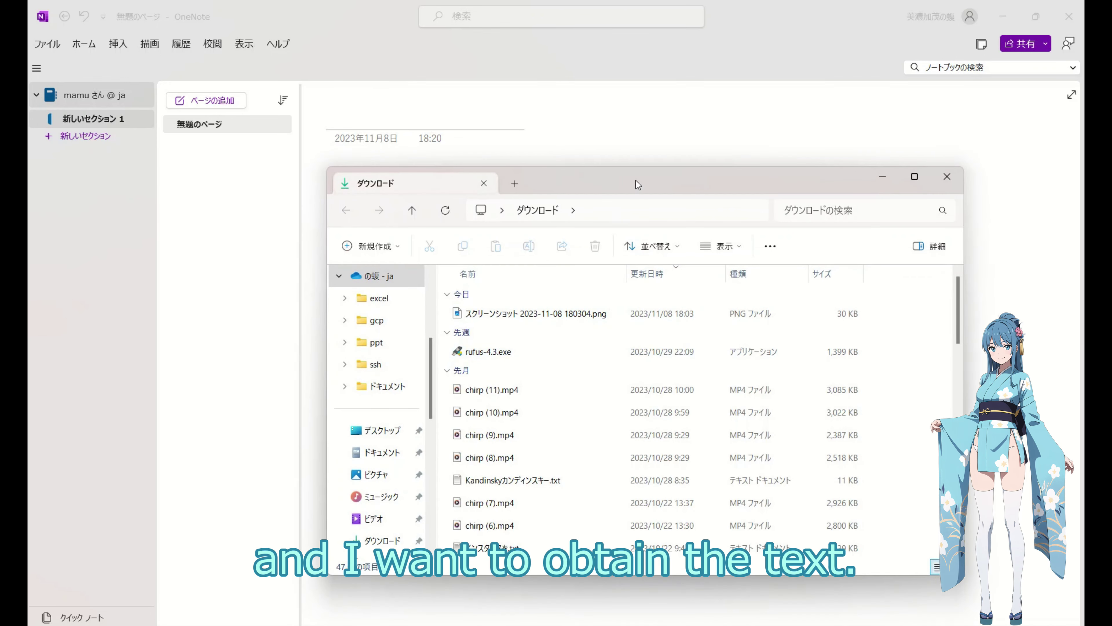
{"action": "left_click_drag", "start_coordinate": [635, 180], "coordinate": [821, 170]}
{"action": "left_click", "coordinate": [660, 304]}
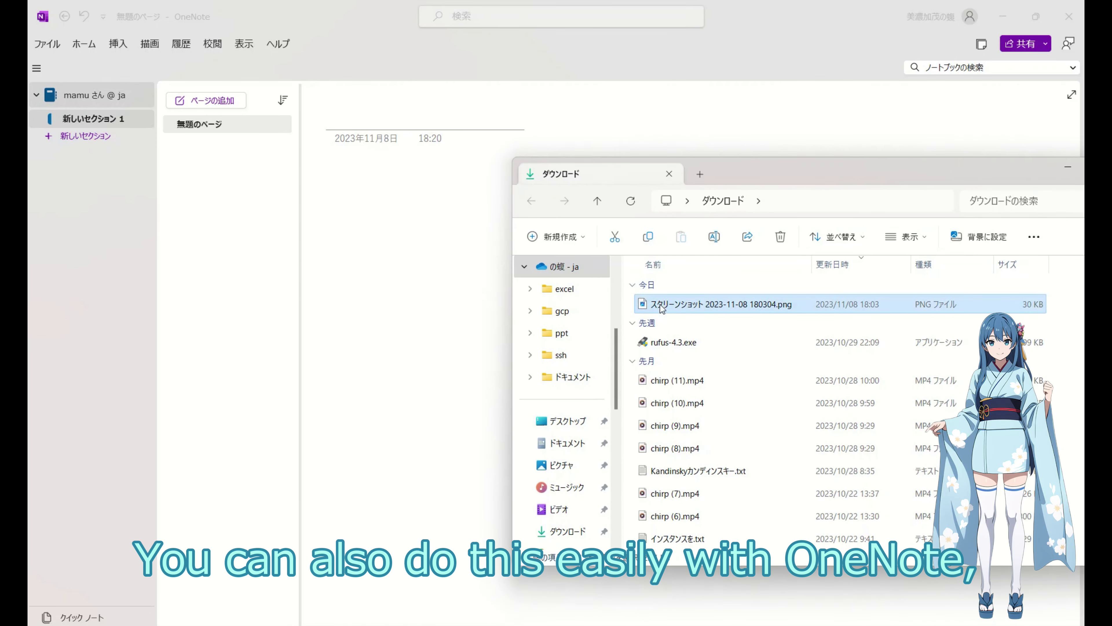
{"action": "left_click_drag", "start_coordinate": [372, 335], "coordinate": [395, 268]}
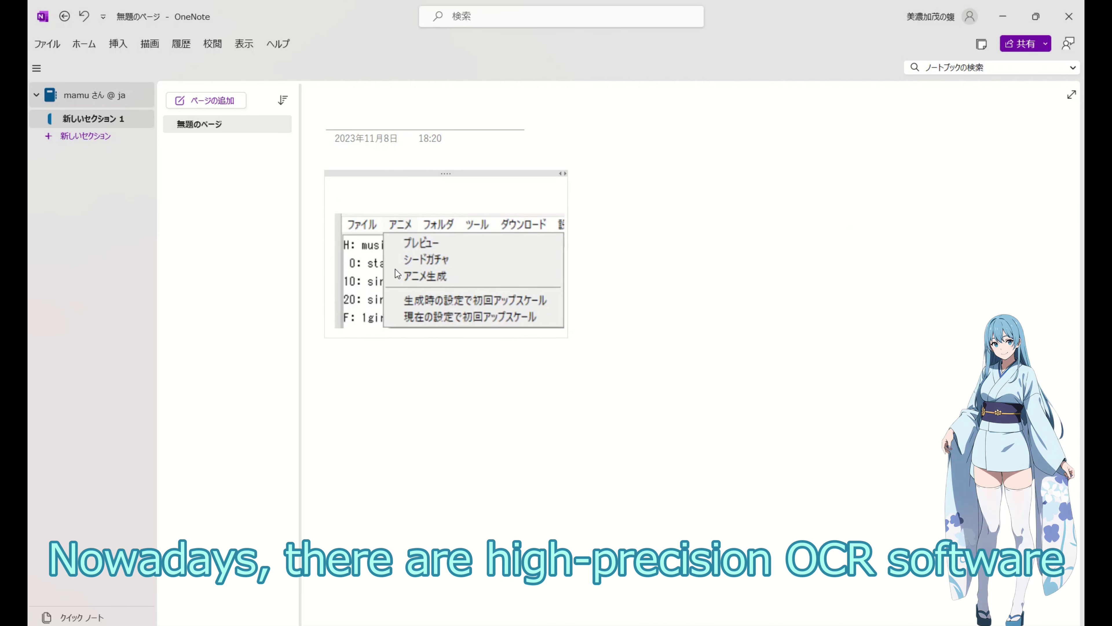
Copy the screenshot's OCR-recognised Japanese text and paste it below the image.
{"action": "right_click", "coordinate": [397, 273]}
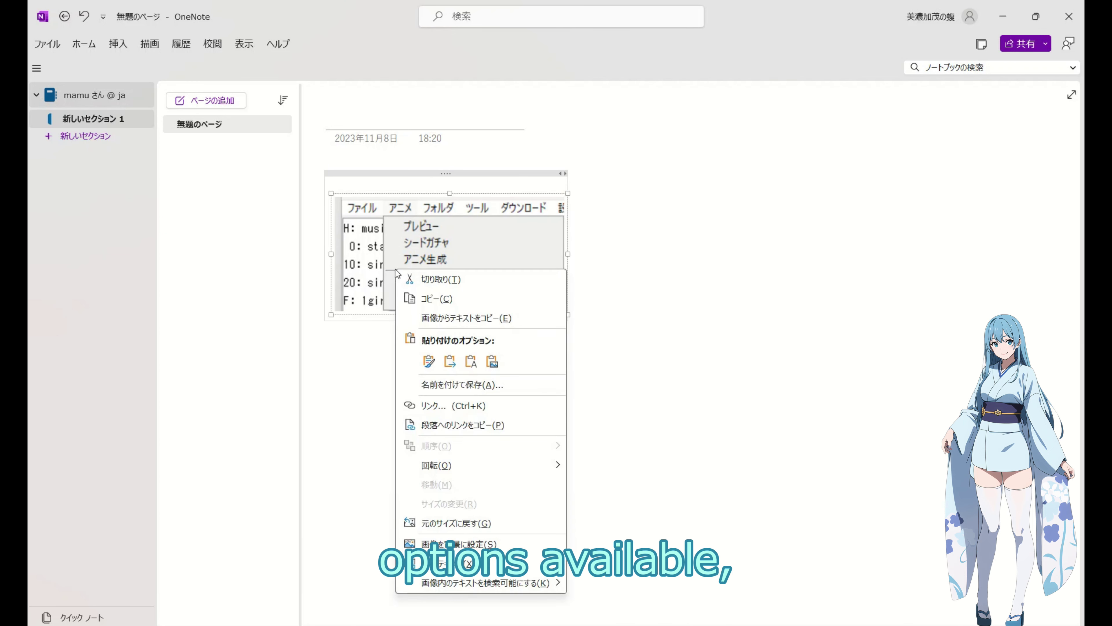
{"action": "left_click", "coordinate": [443, 319]}
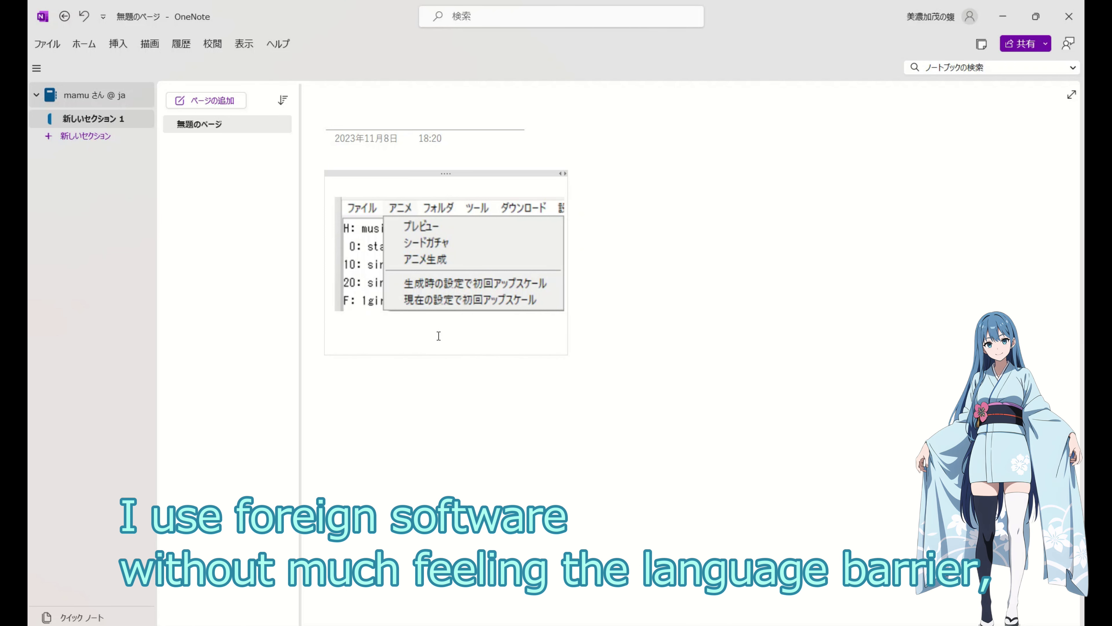
{"action": "right_click", "coordinate": [439, 336]}
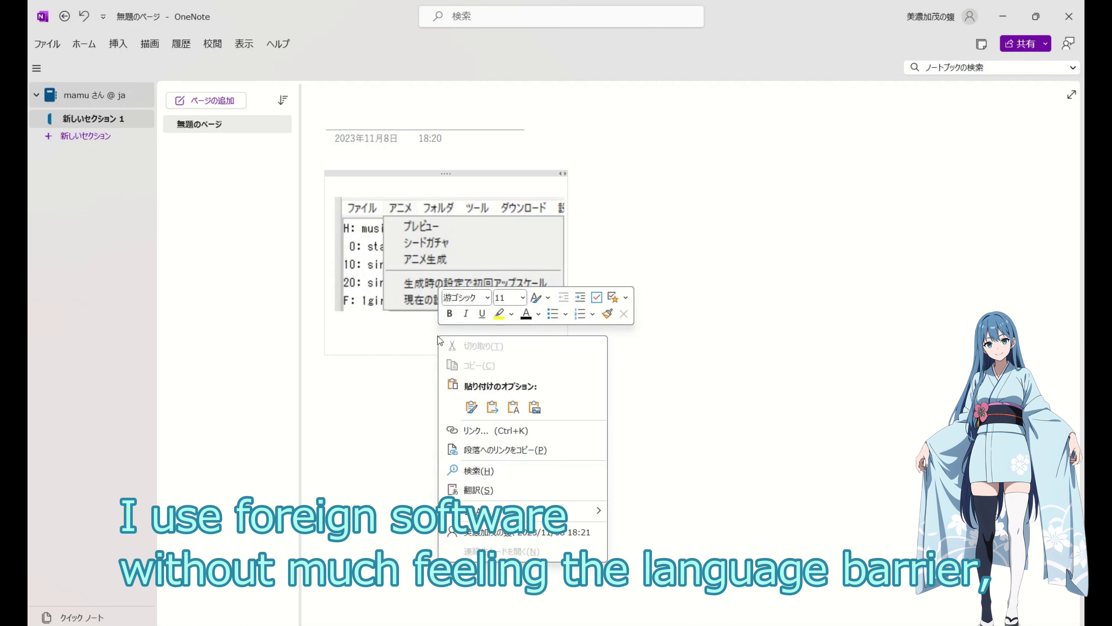
{"action": "left_click", "coordinate": [470, 407]}
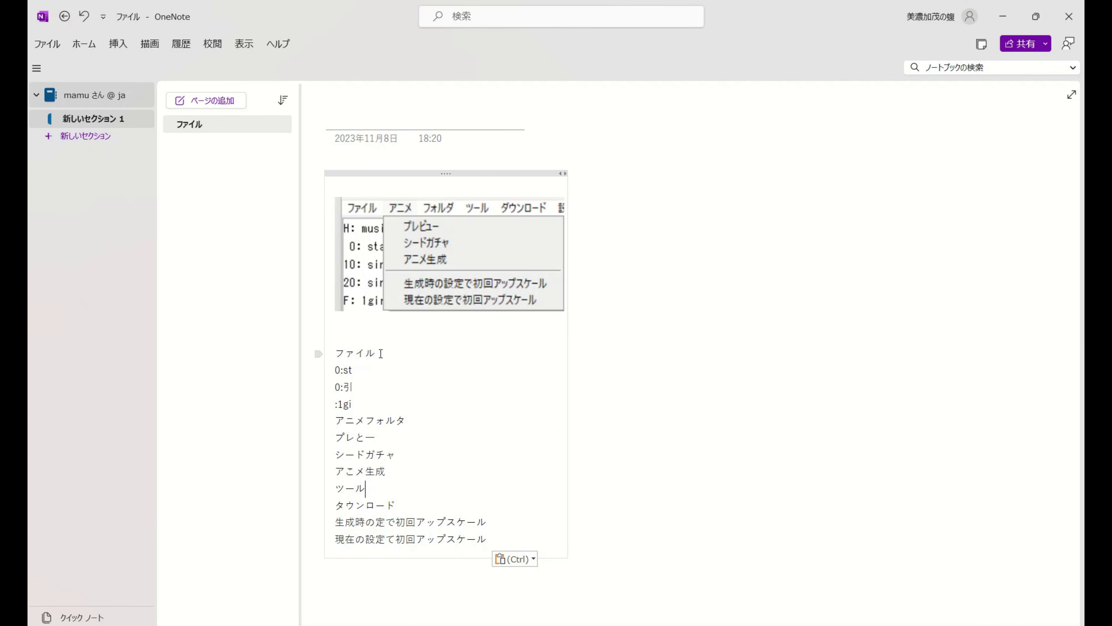
{"action": "right_click", "coordinate": [338, 356]}
Copy ファイル and switch Google Translate's target to Indonesian, turning File into Mengajukan.
{"action": "left_click", "coordinate": [361, 390]}
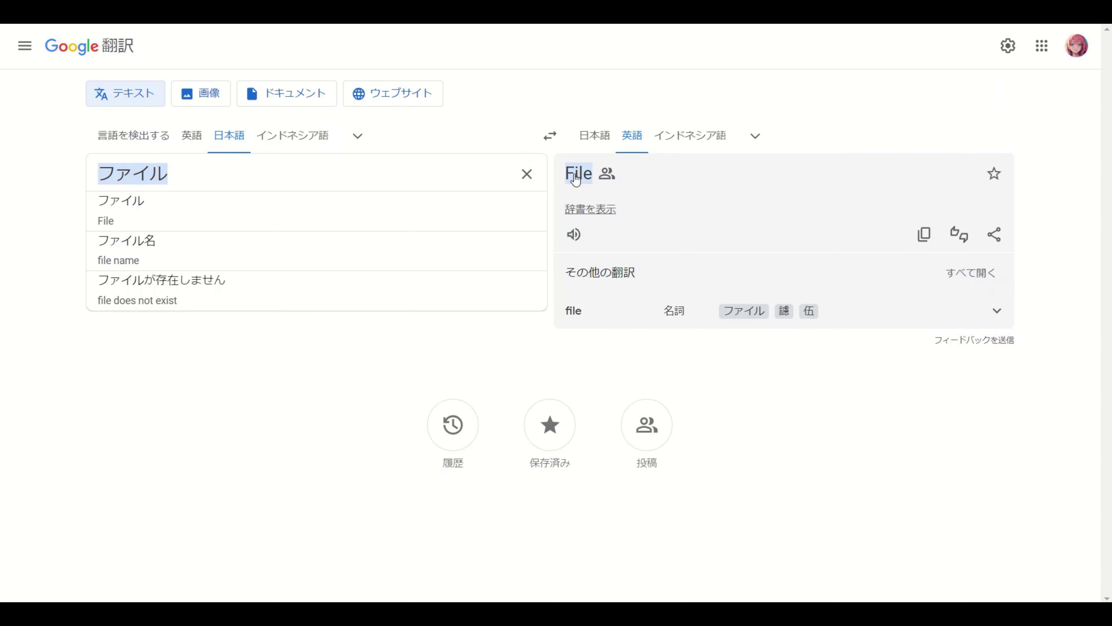
{"action": "left_click", "coordinate": [685, 147]}
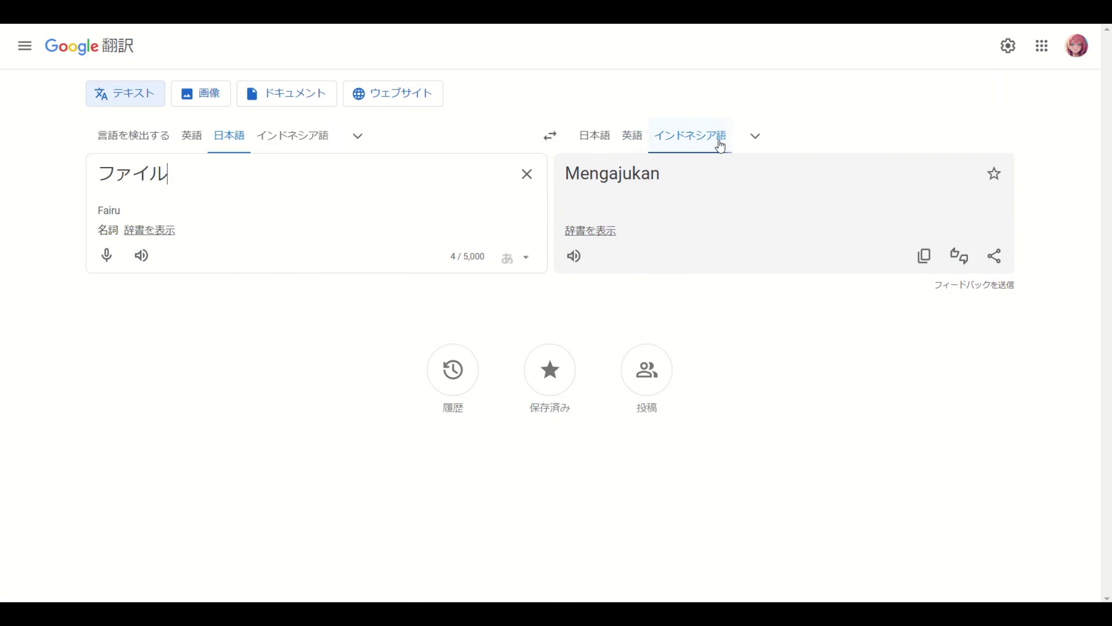
{"action": "left_click", "coordinate": [754, 147]}
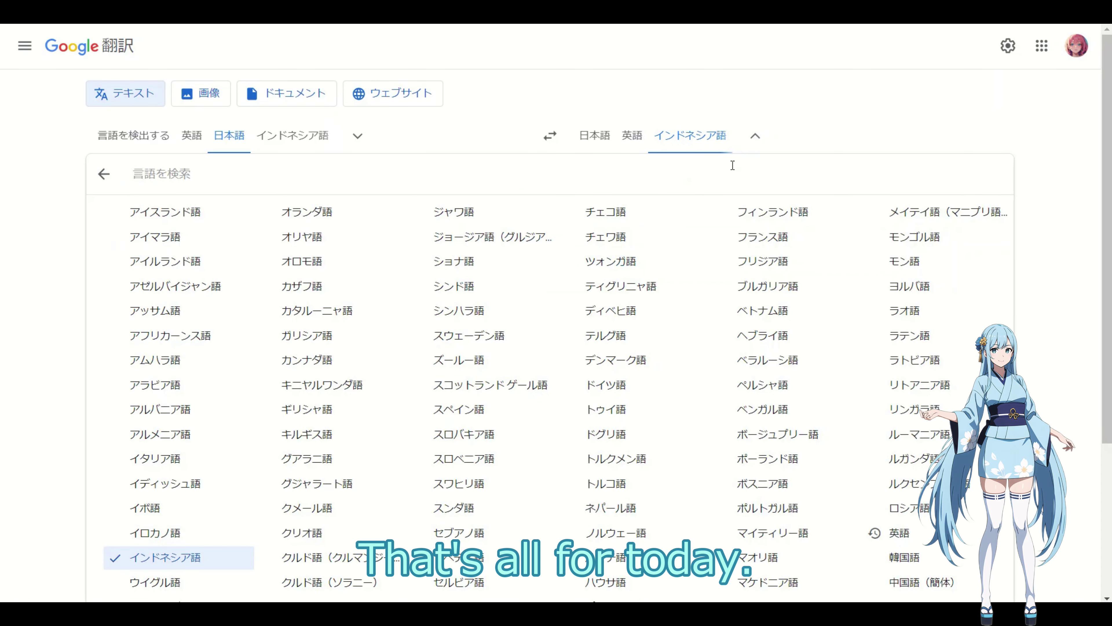